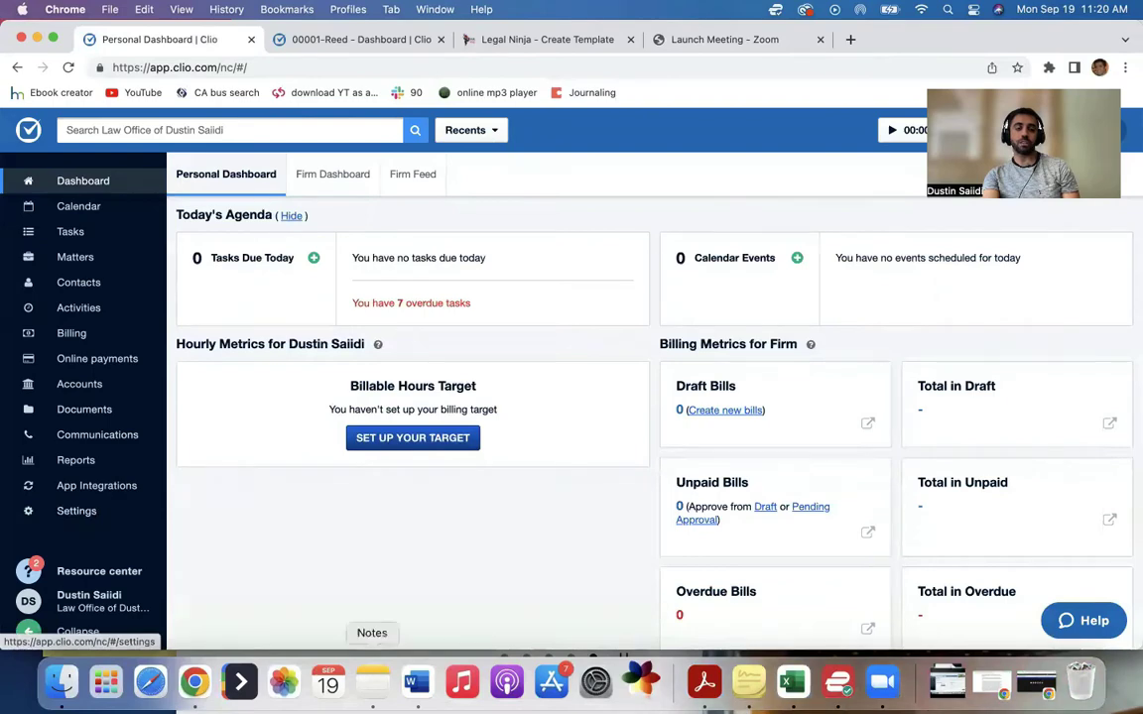
Switch to the QME deposition fee letter in Word and review its layout and opening body paragraph.
left_click(416, 683)
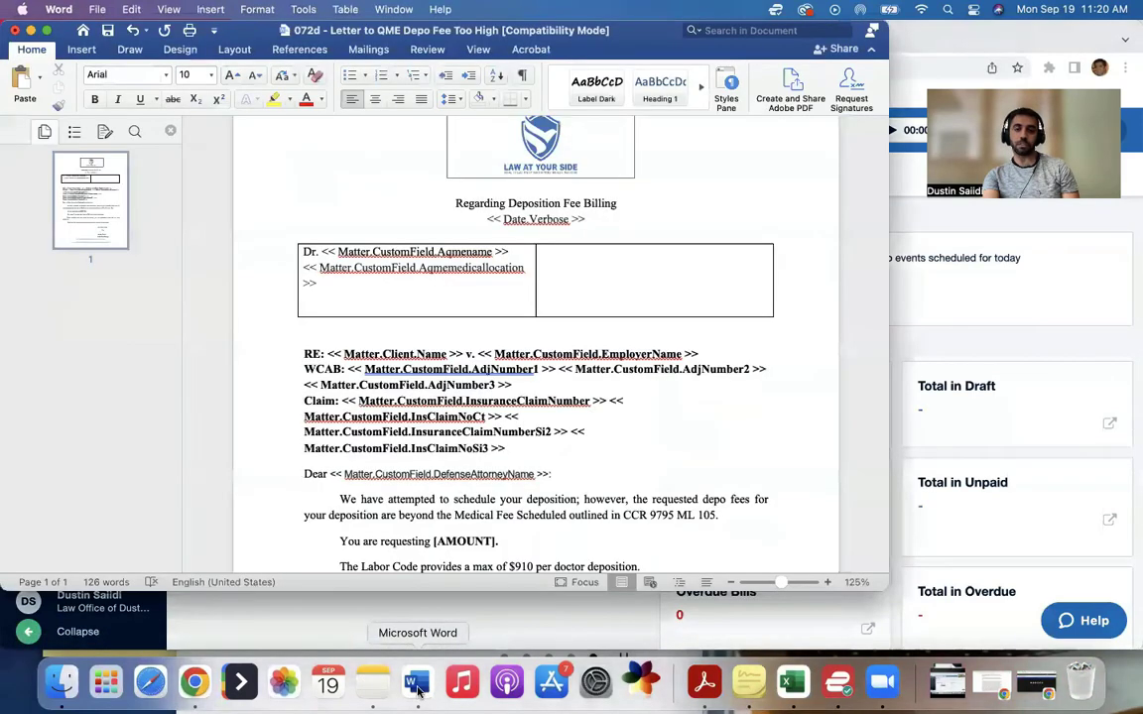
scroll(450, 337, "up", 2)
scroll(500, 292, "down", 6)
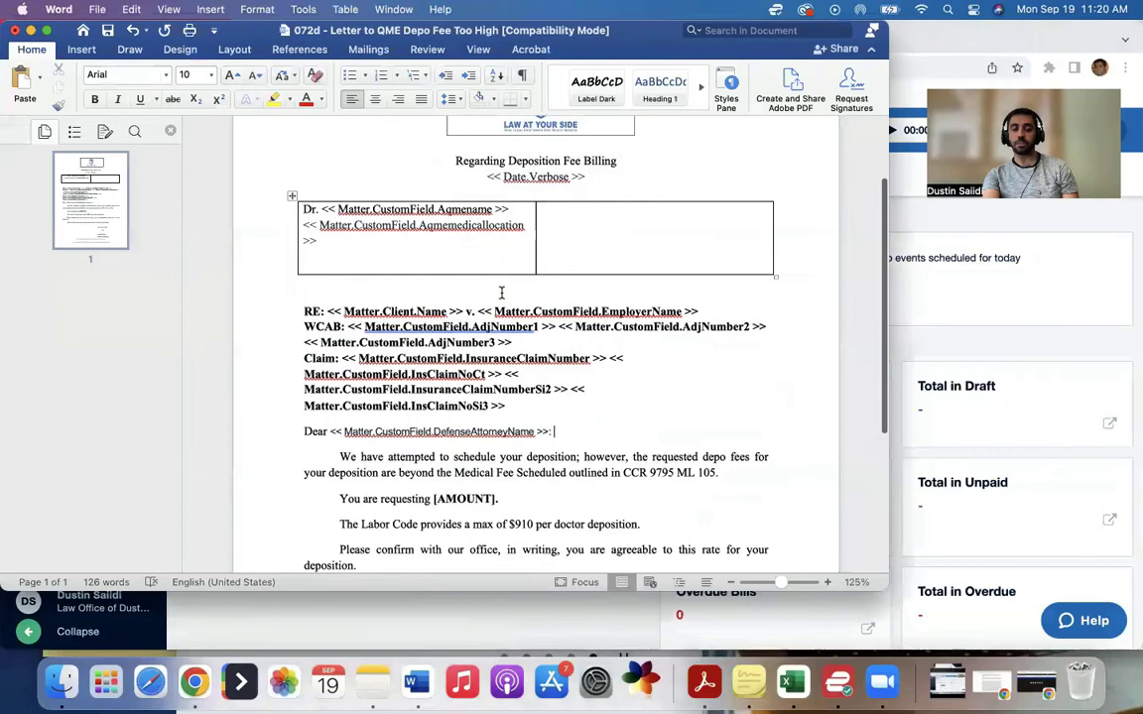
scroll(500, 291, "up", 6)
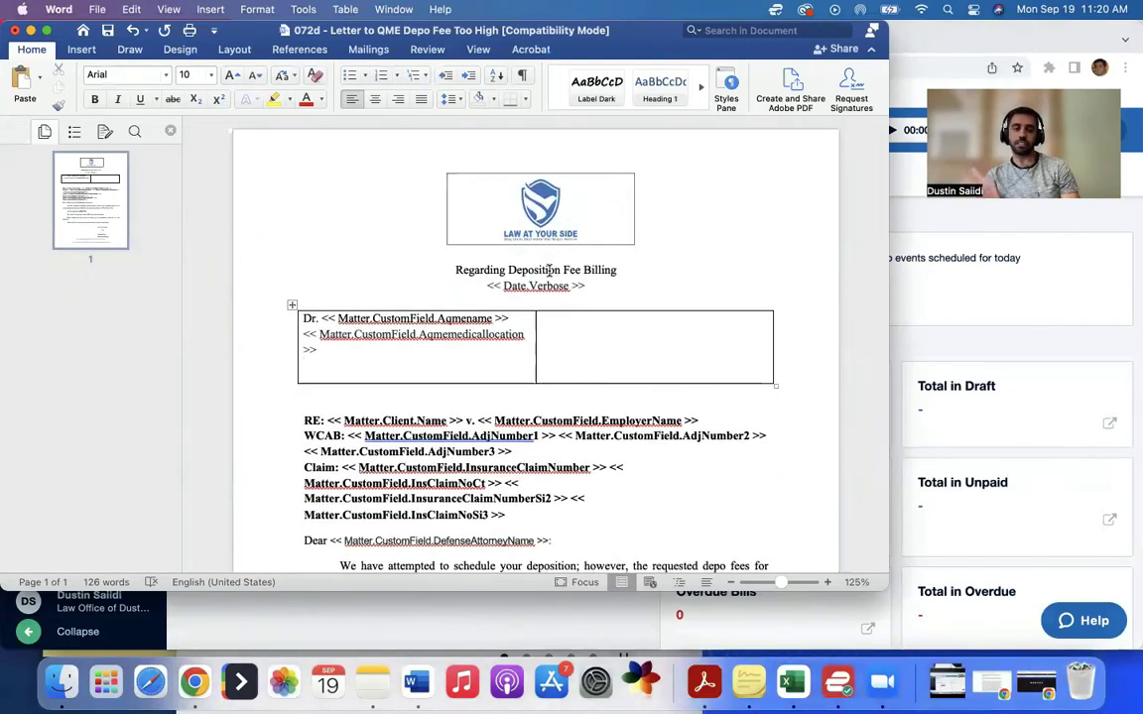
scroll(549, 269, "down", 3)
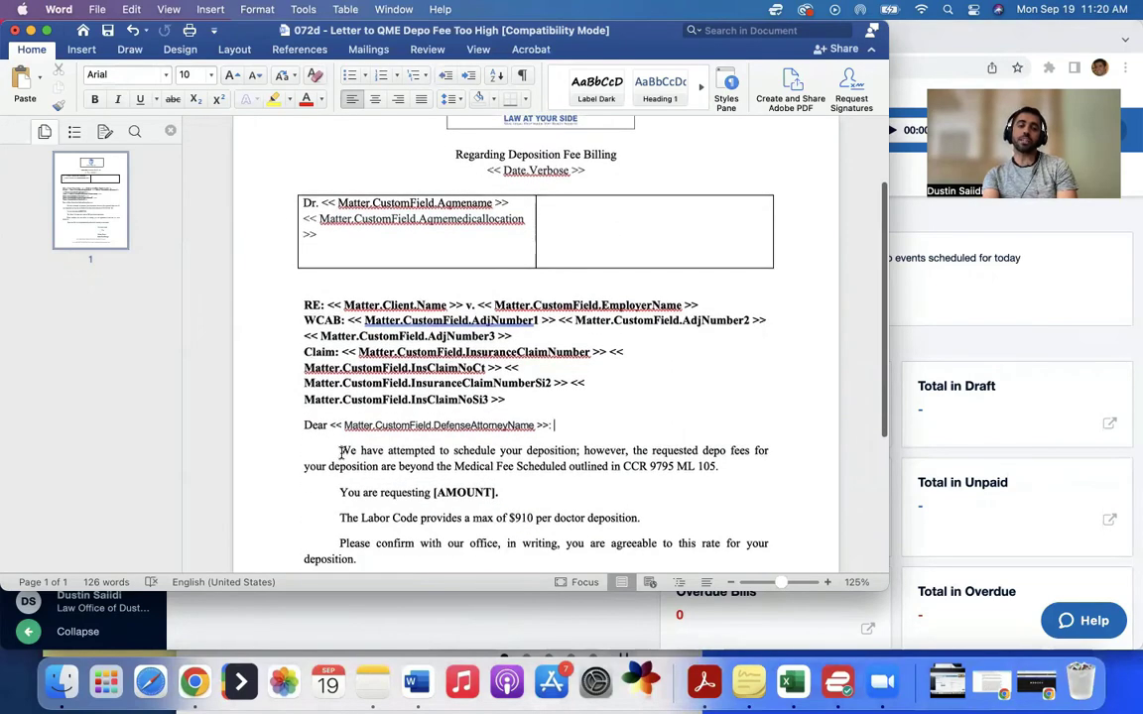
left_click_drag(340, 452, 677, 466)
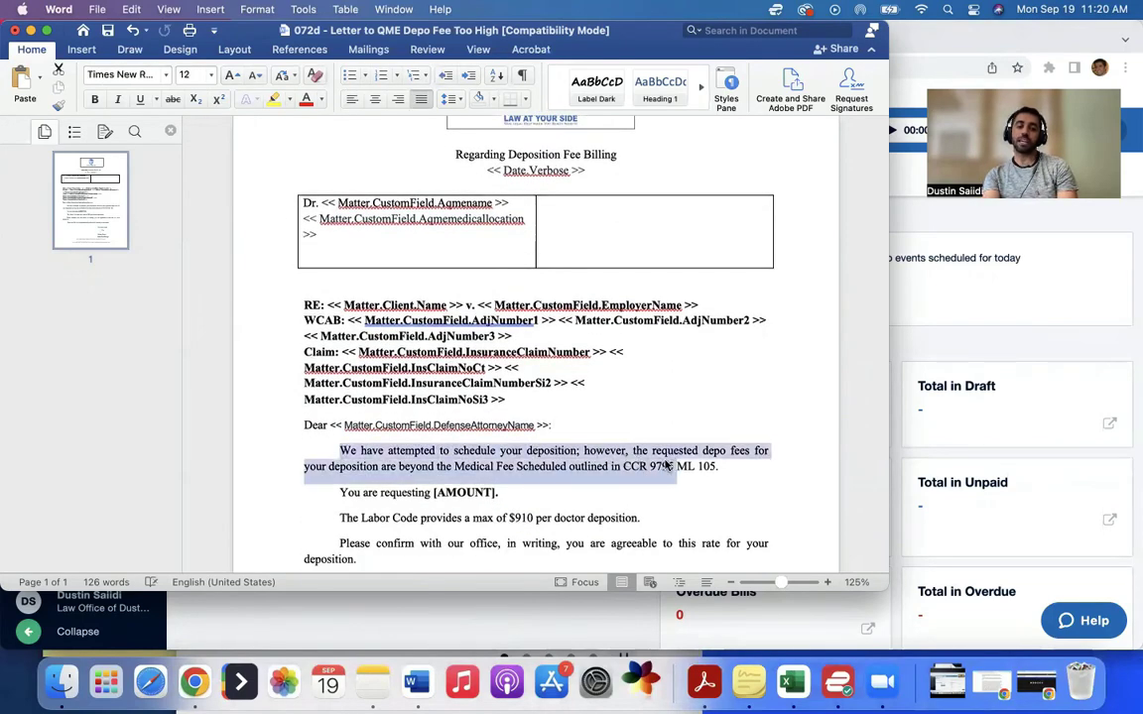
left_click(421, 452)
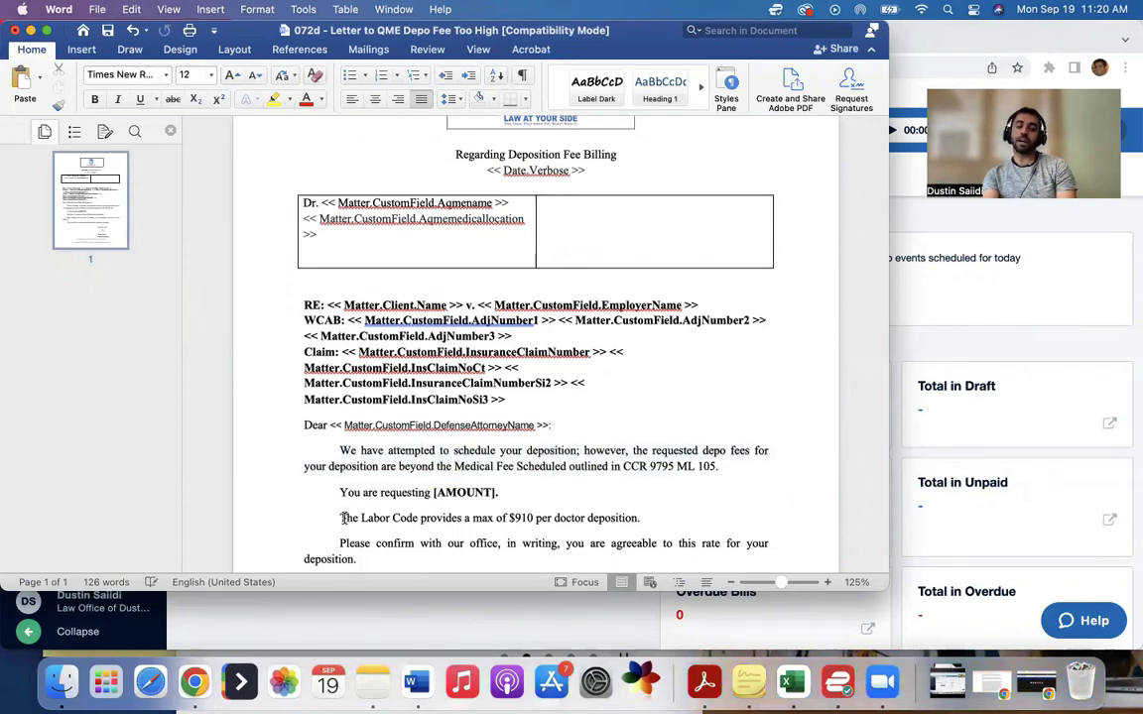
Examine the letter's merge fields for client, employer, ADJ number, QME and defense attorney, alongside its fixed body text.
scroll(528, 511, "up", 1)
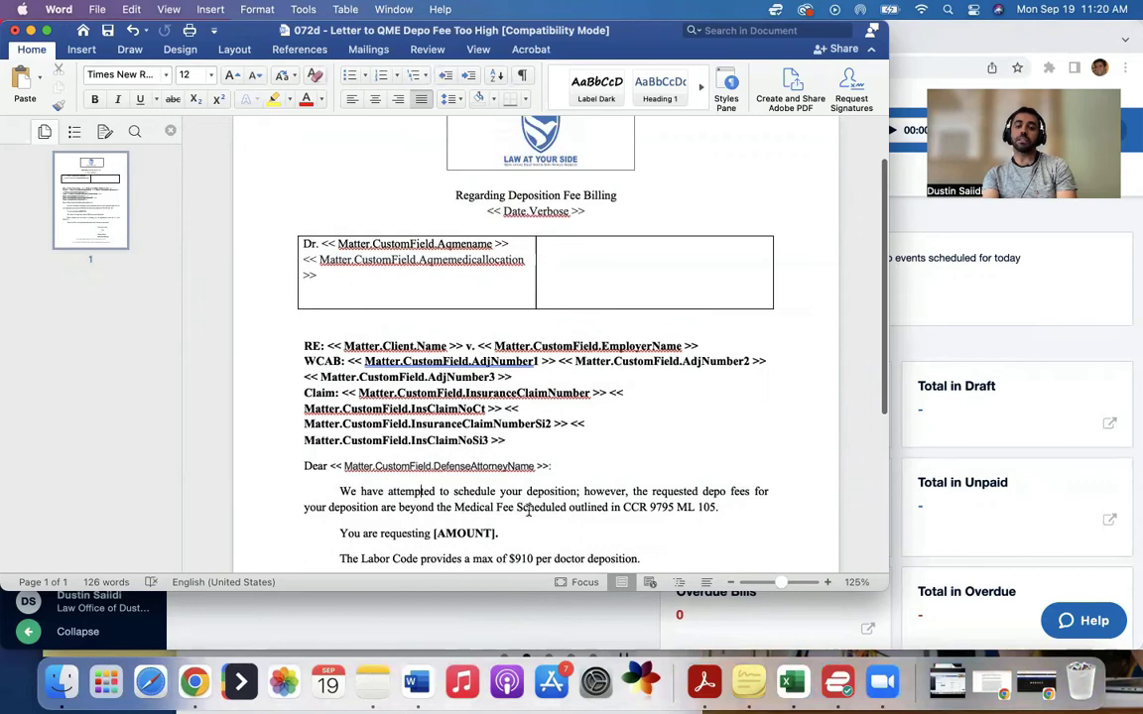
left_click_drag(331, 466, 552, 466)
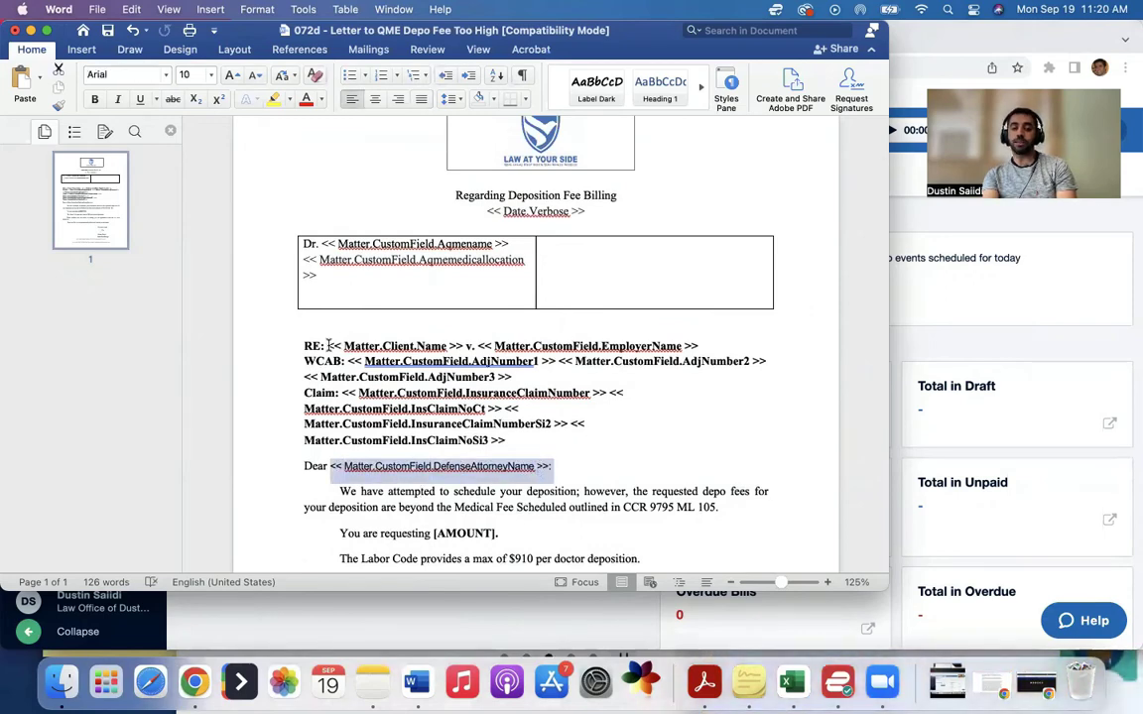
left_click_drag(331, 345, 684, 339)
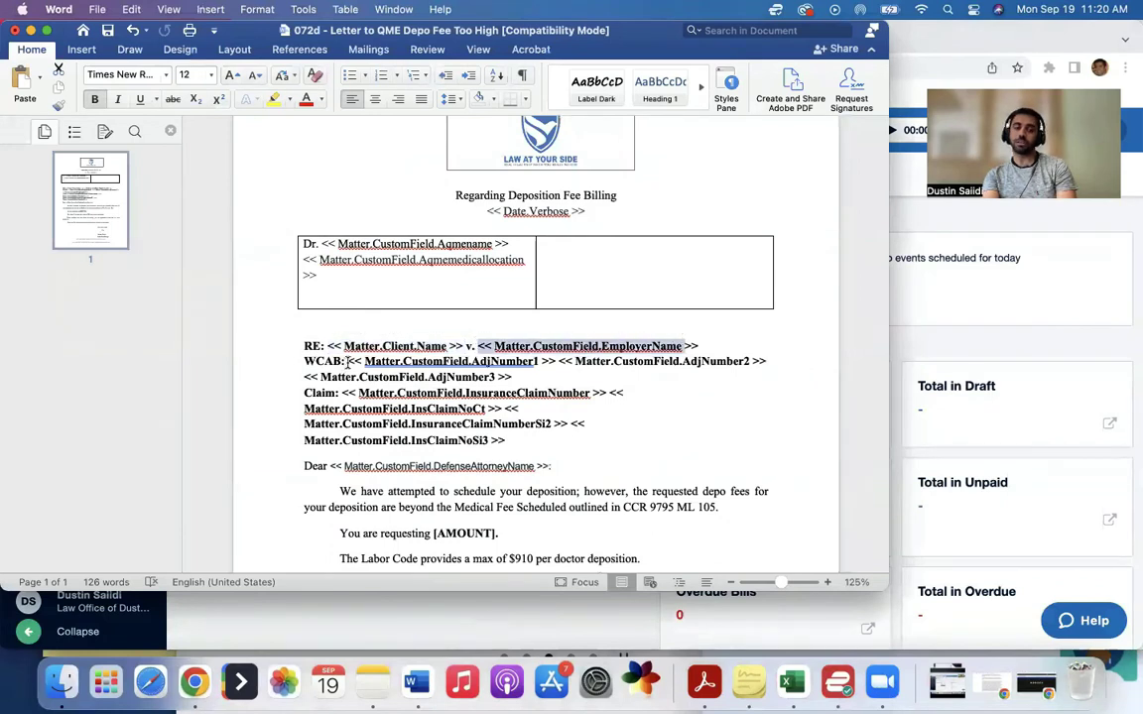
left_click_drag(346, 362, 536, 367)
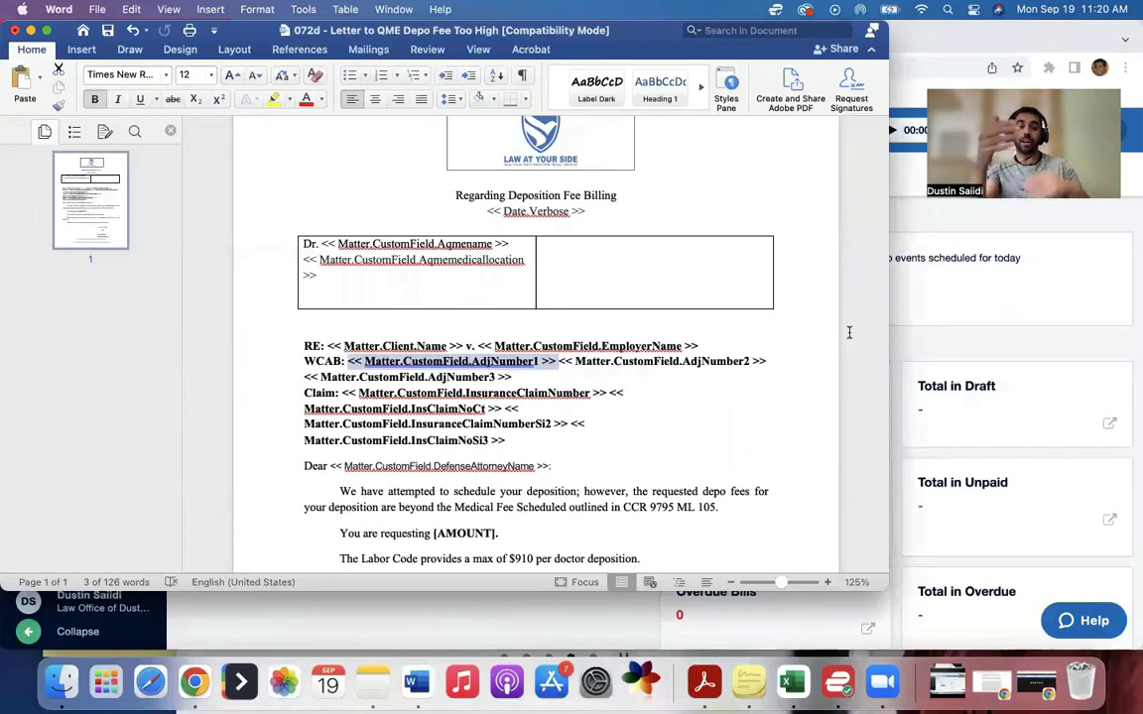
left_click_drag(336, 484, 722, 512)
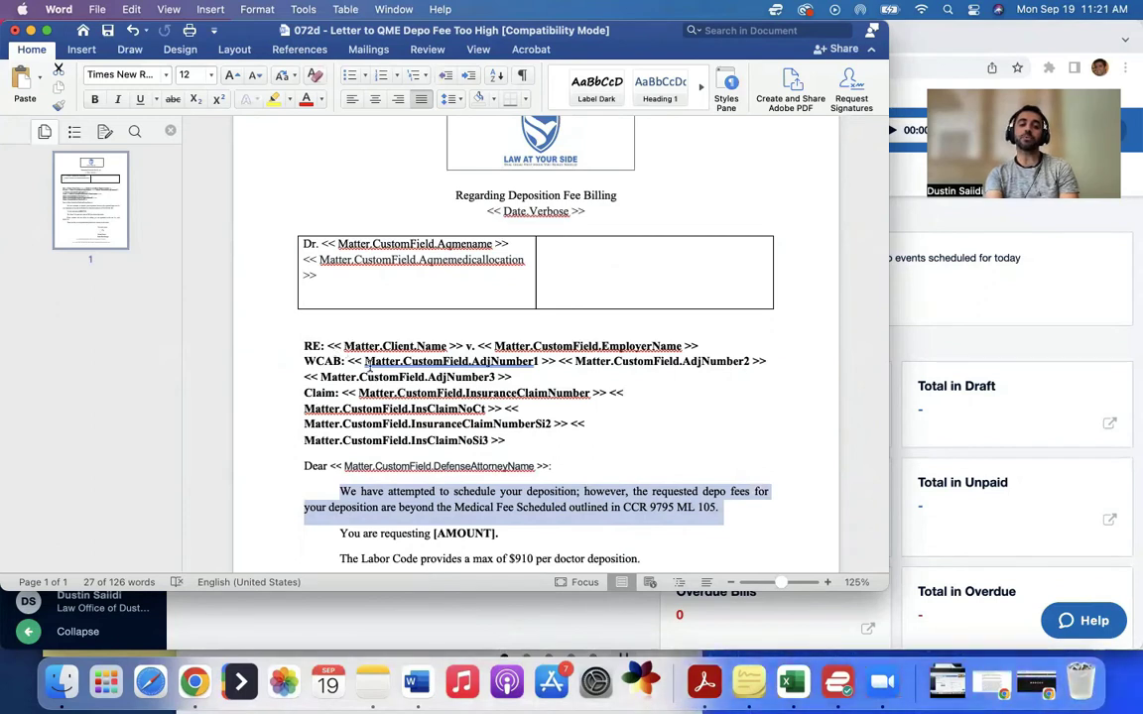
left_click(368, 362)
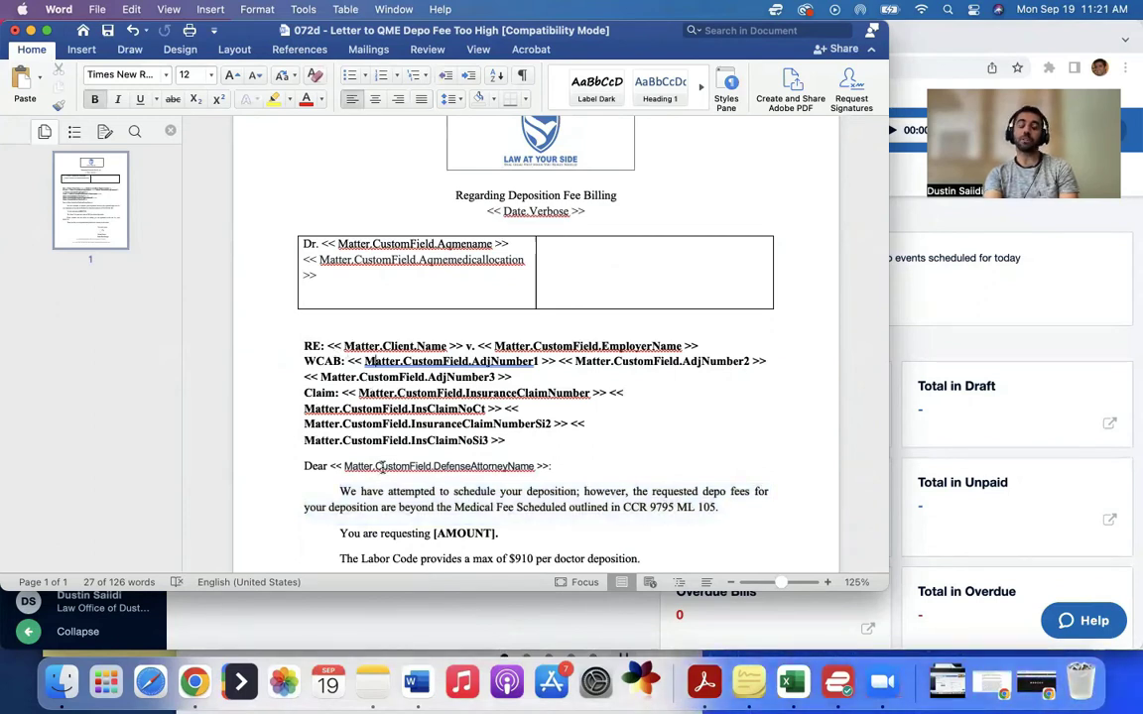
left_click(373, 244)
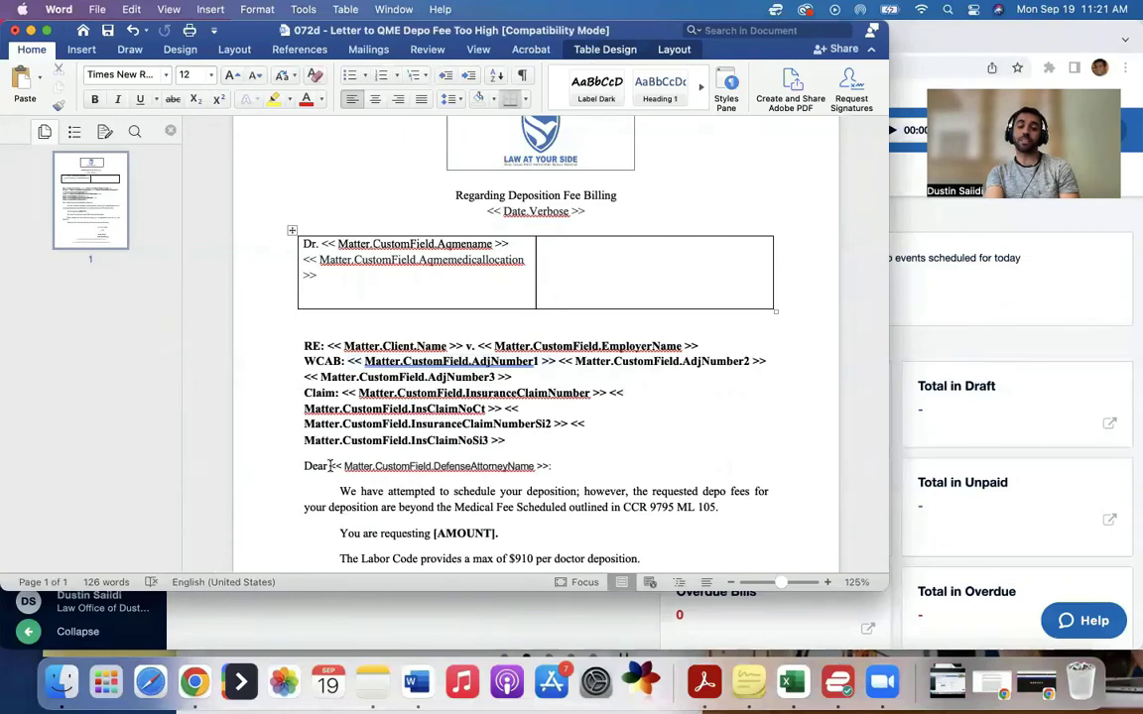
left_click_drag(331, 466, 536, 467)
Switch back to Clio, open the custom fields settings and look through the existing matter custom fields.
left_click(934, 324)
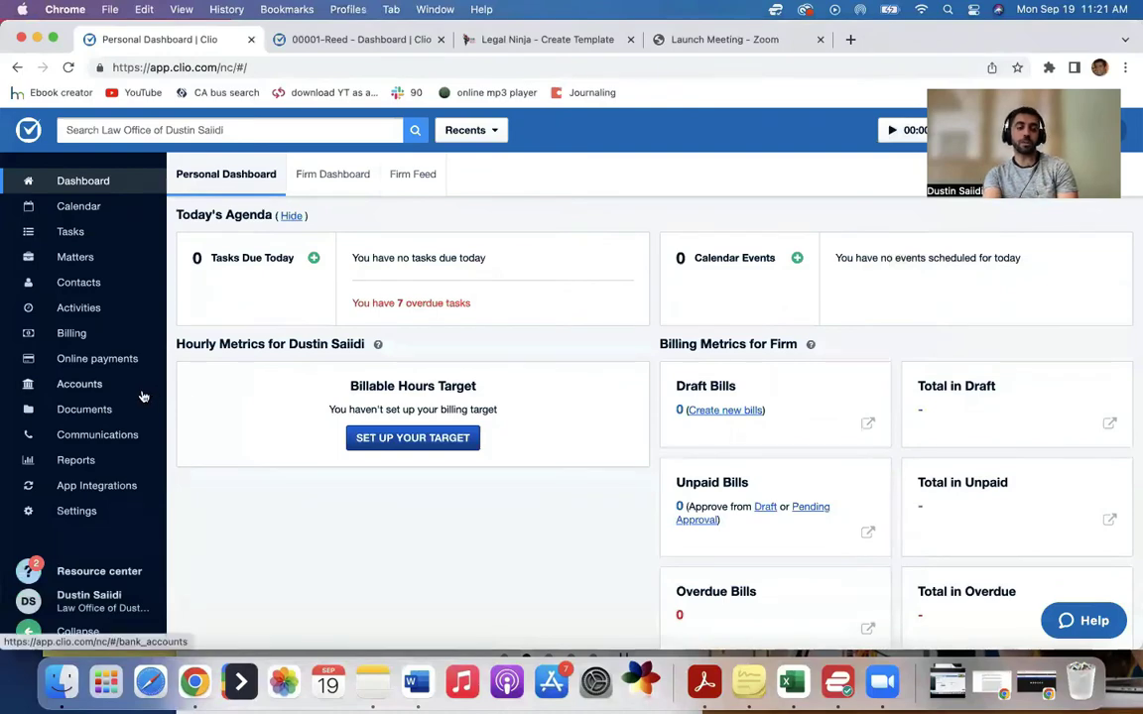
left_click(78, 511)
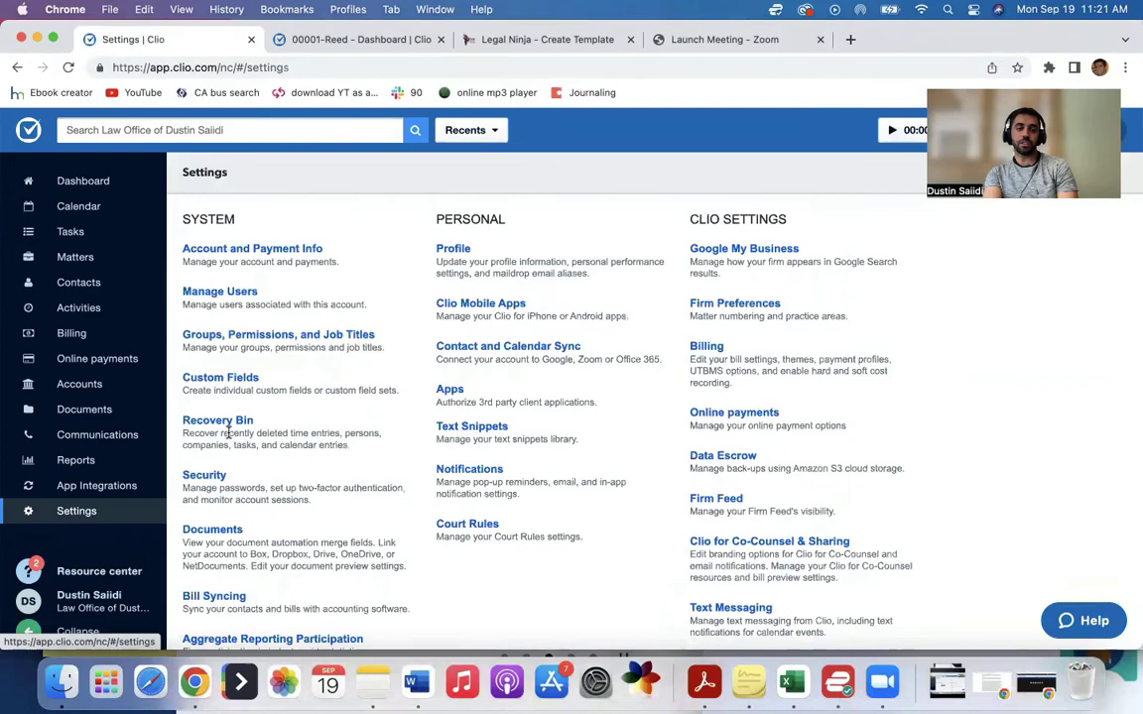
left_click(222, 378)
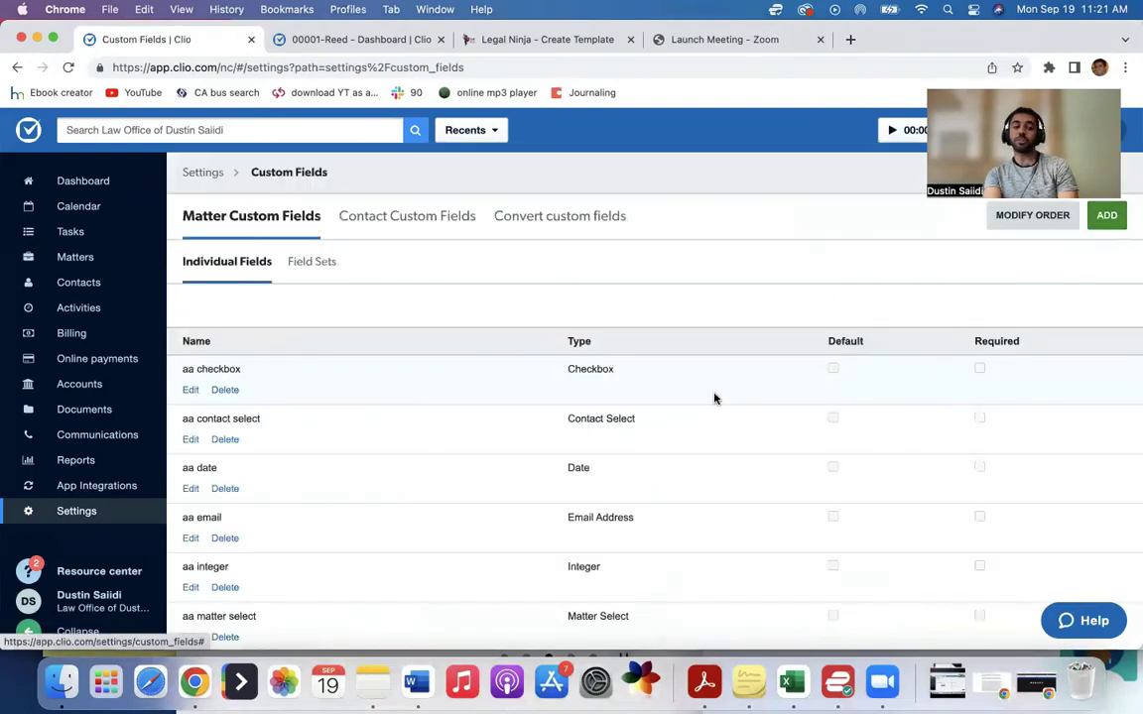
scroll(715, 396, "down", 5)
scroll(714, 396, "up", 5)
Add a matter custom field named Deposition date, type Text (One-Line), applied by default to all new and existing matters.
left_click(1106, 220)
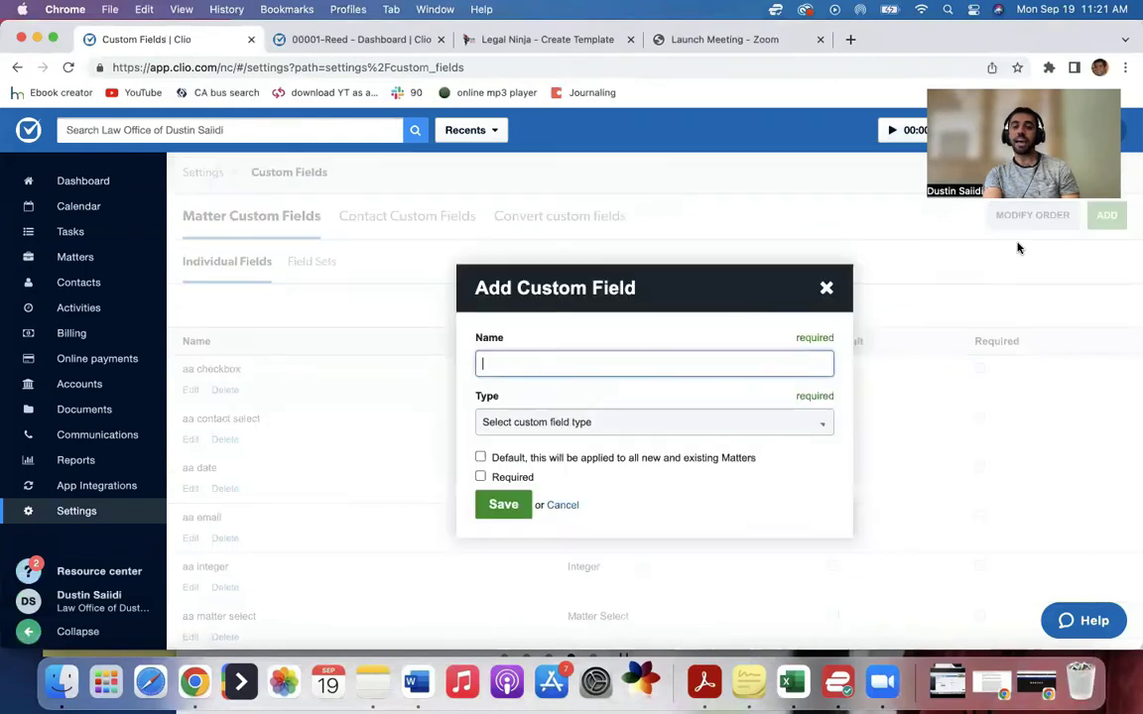
left_click(618, 361)
type("Deposition date")
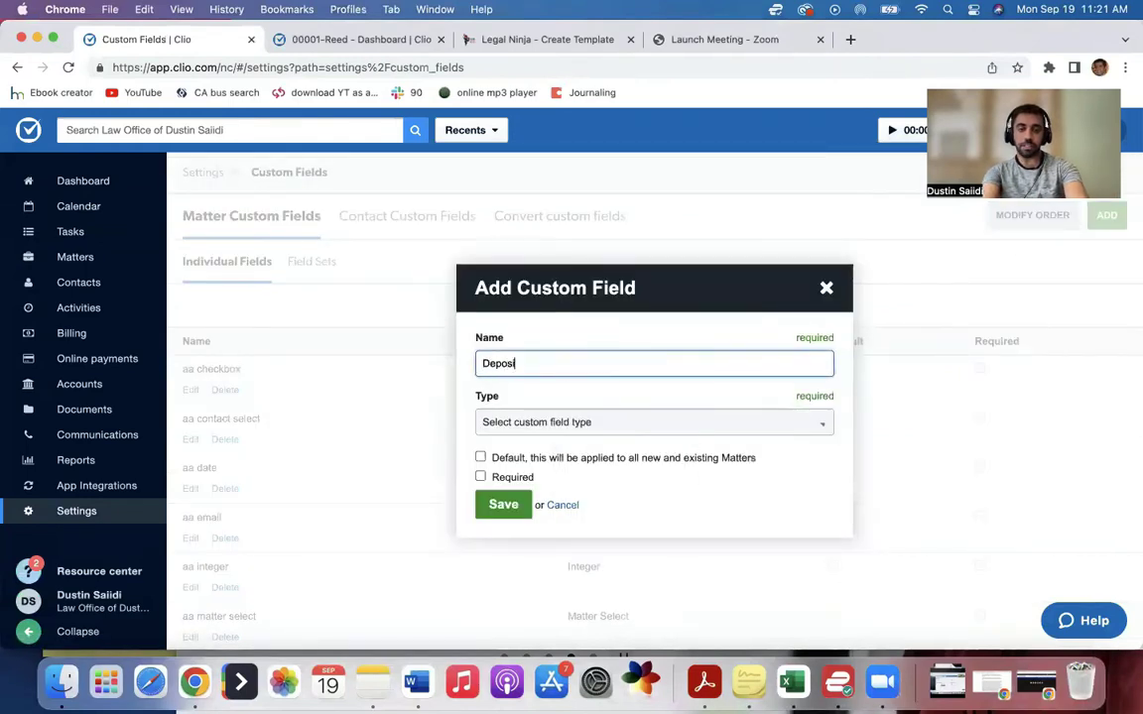
left_click(556, 421)
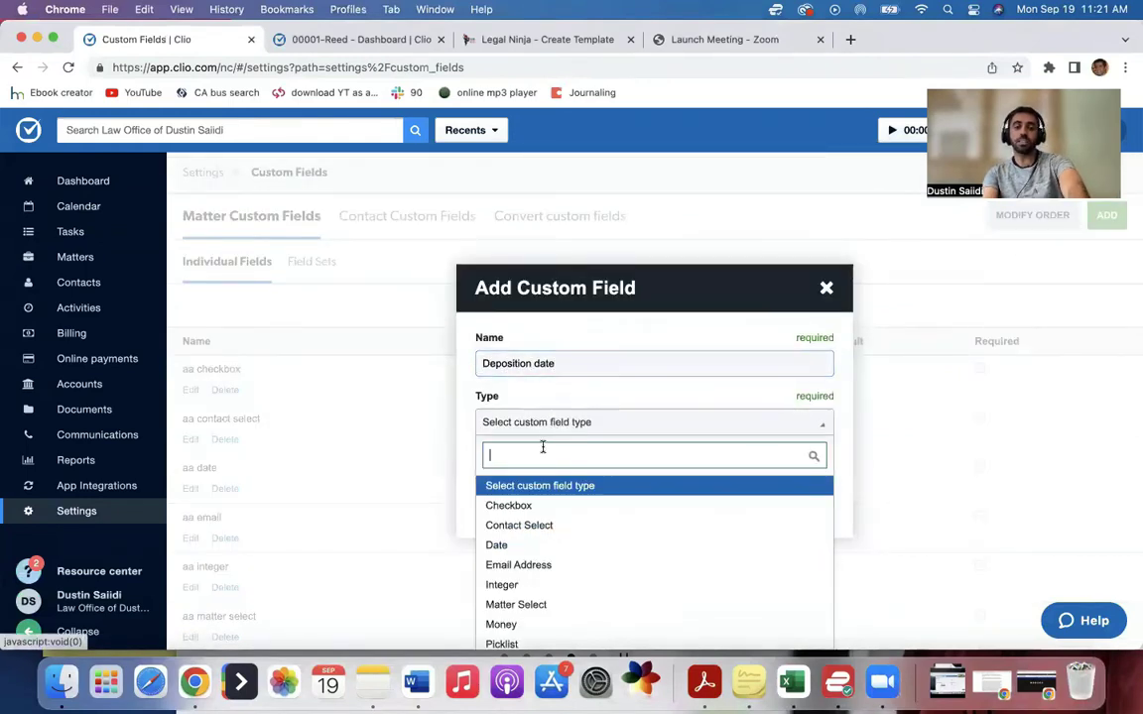
scroll(516, 556, "down", 2)
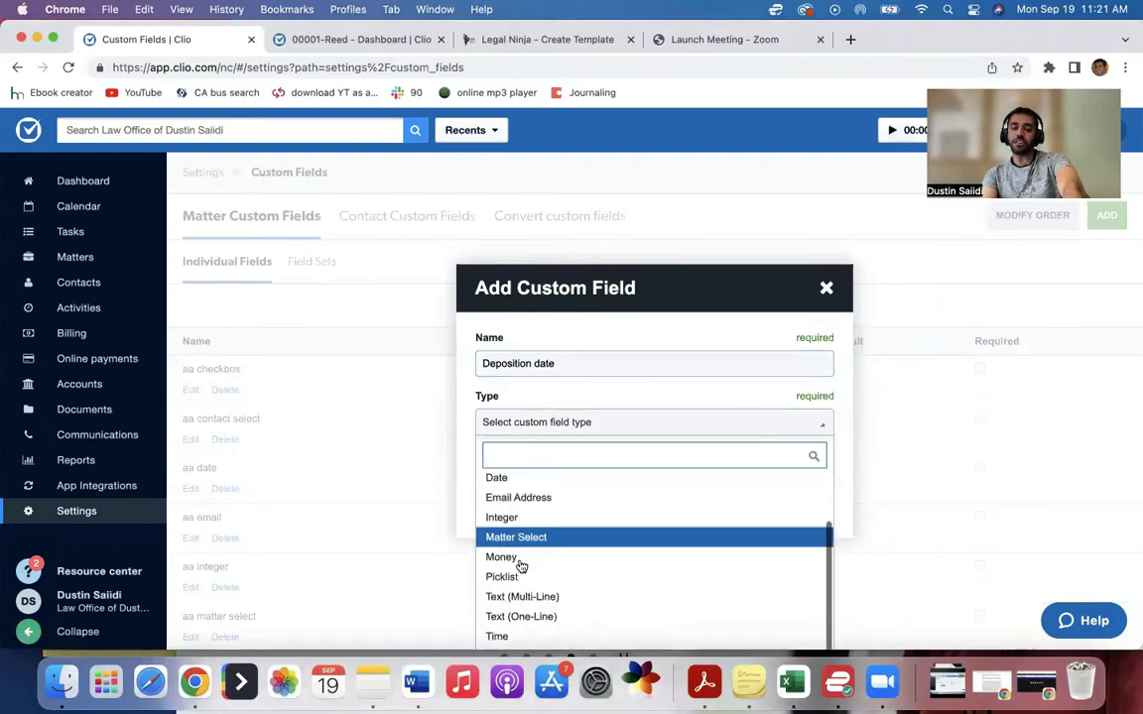
left_click(521, 616)
left_click(482, 458)
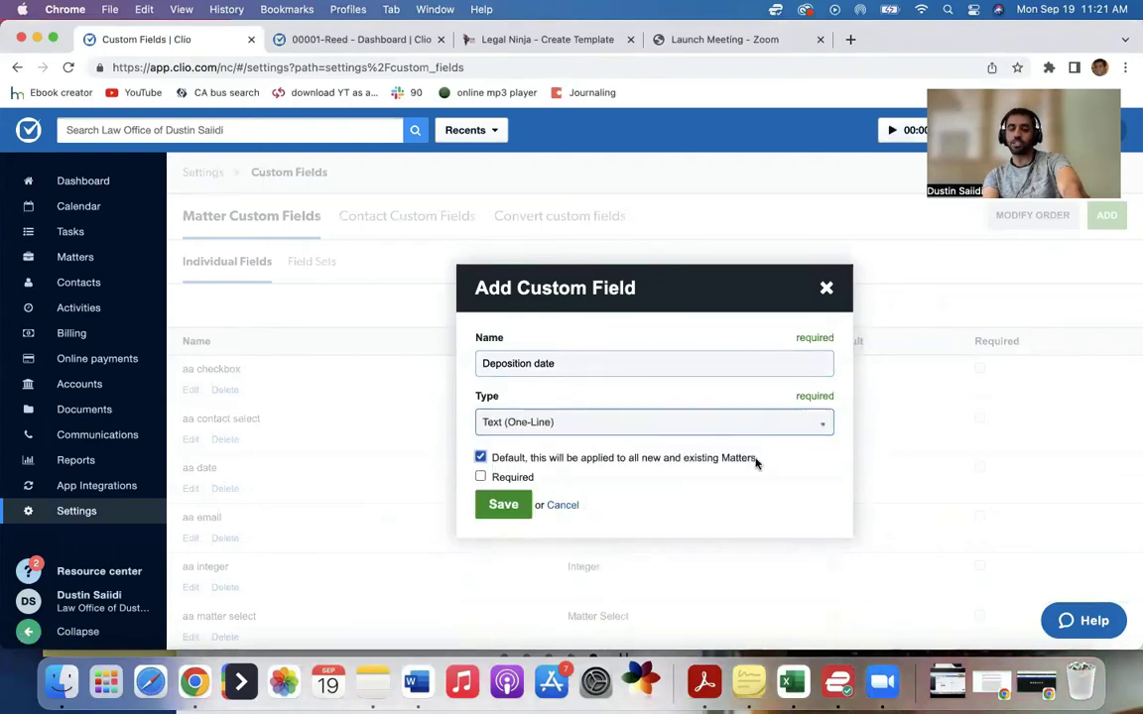
left_click(509, 504)
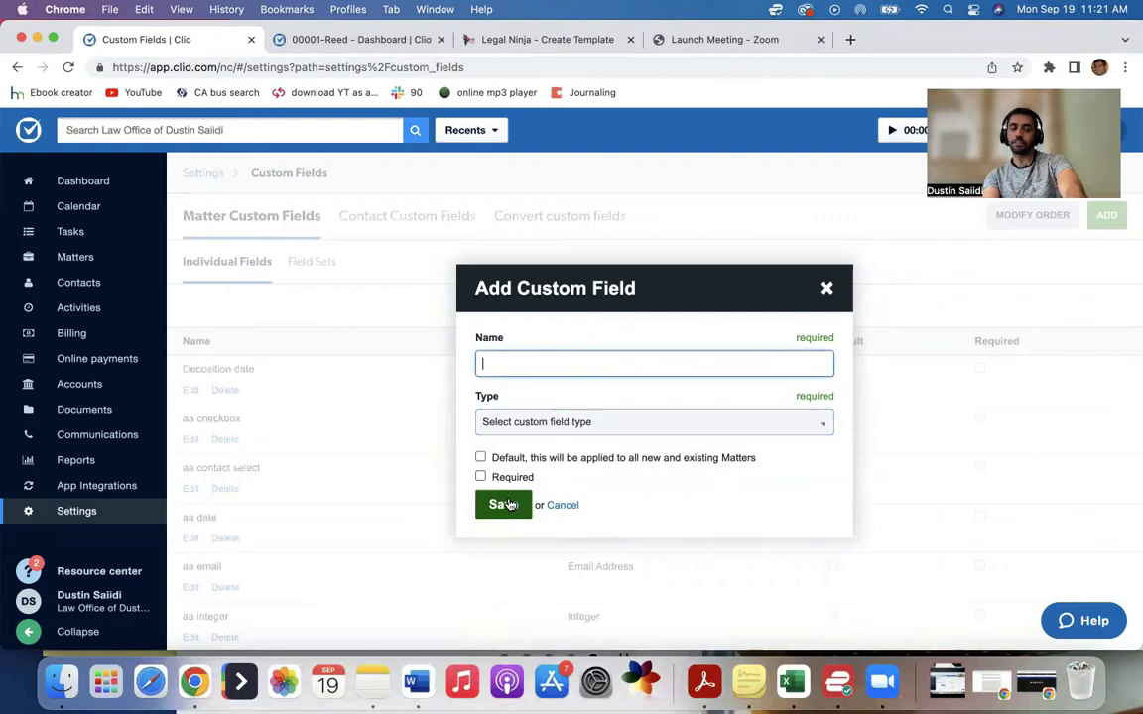
Review the Deposition date, Defense Attorney Name and Defense attorney email custom fields and compare them with the merge fields in the Word letter.
scroll(300, 514, "down", 4)
scroll(300, 514, "down", 5)
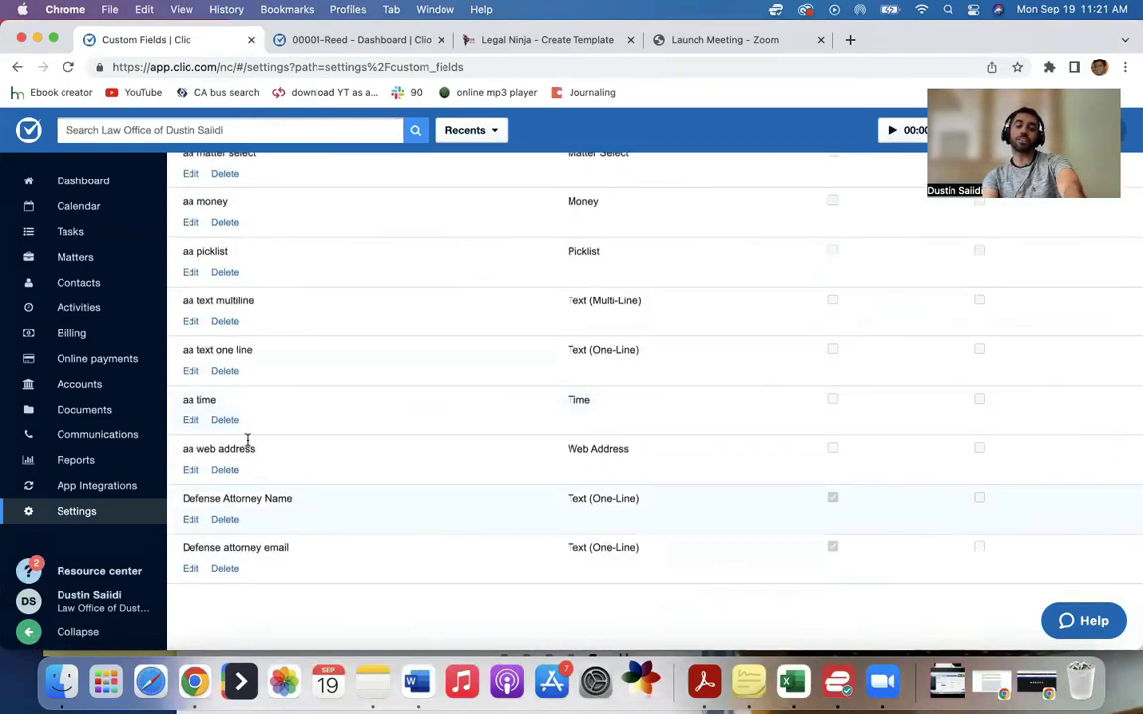
scroll(276, 383, "up", 10)
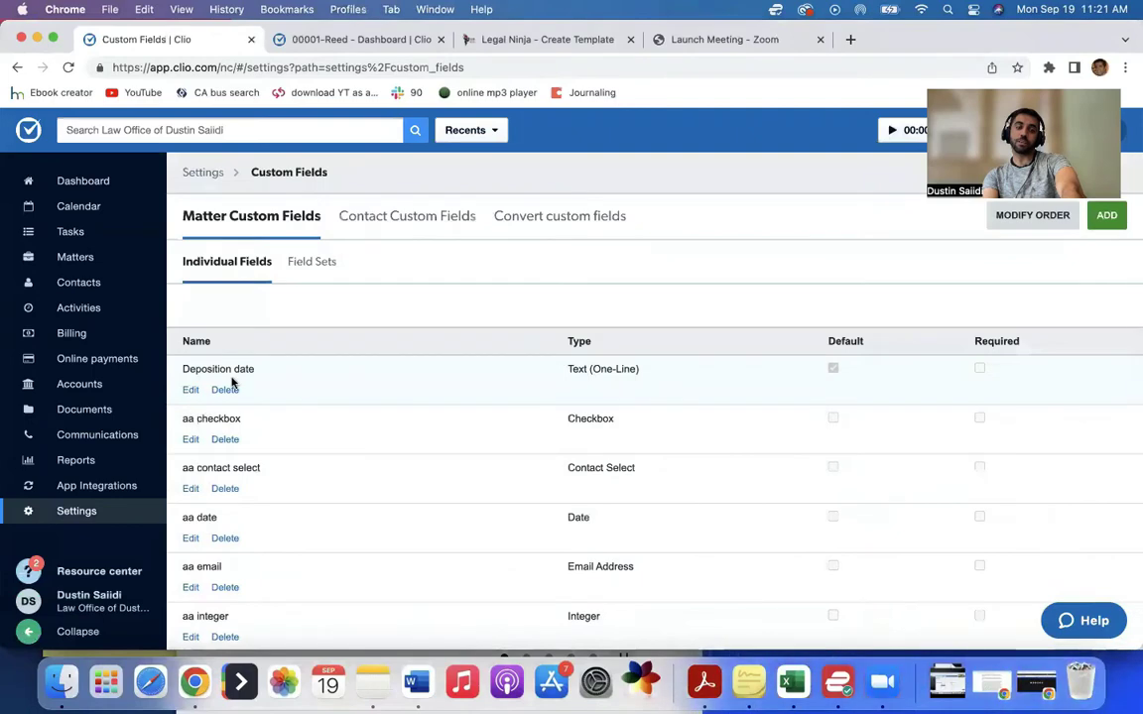
scroll(235, 384, "down", 8)
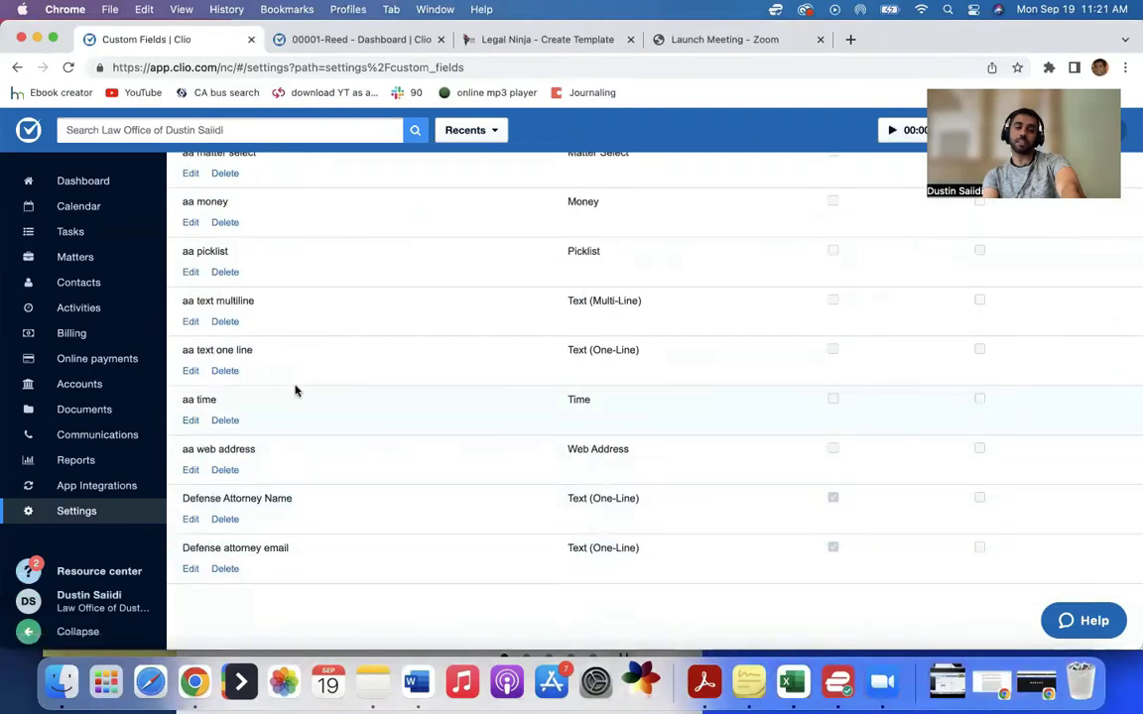
scroll(293, 390, "up", 8)
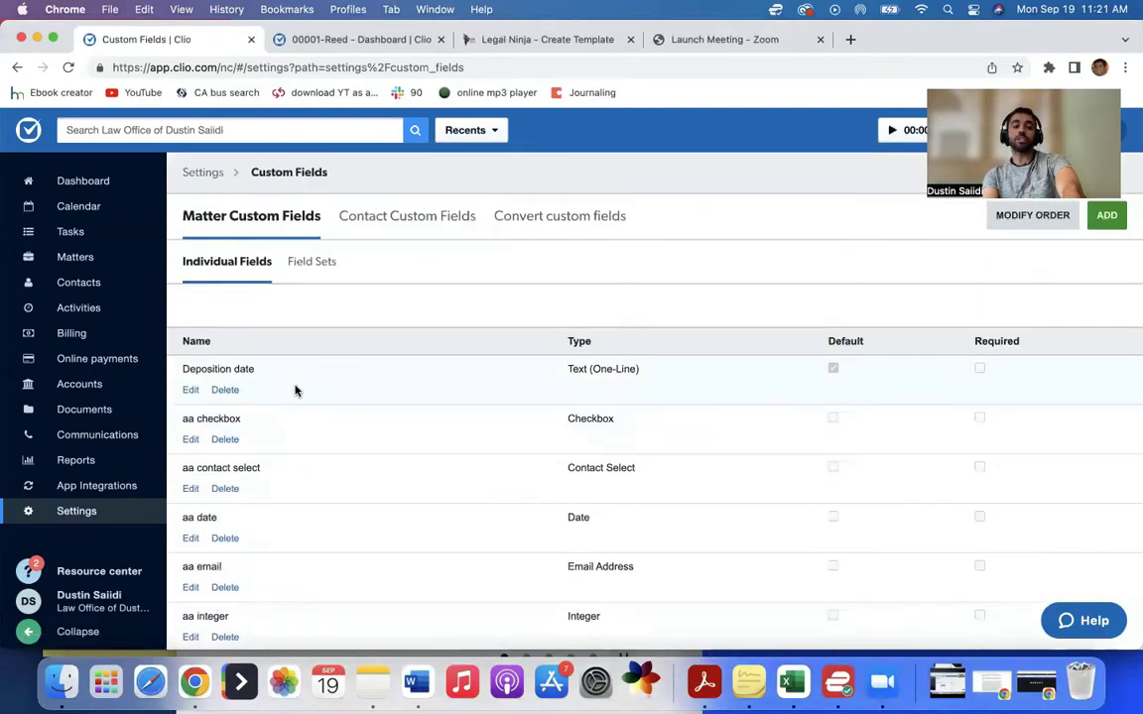
scroll(274, 491, "down", 8)
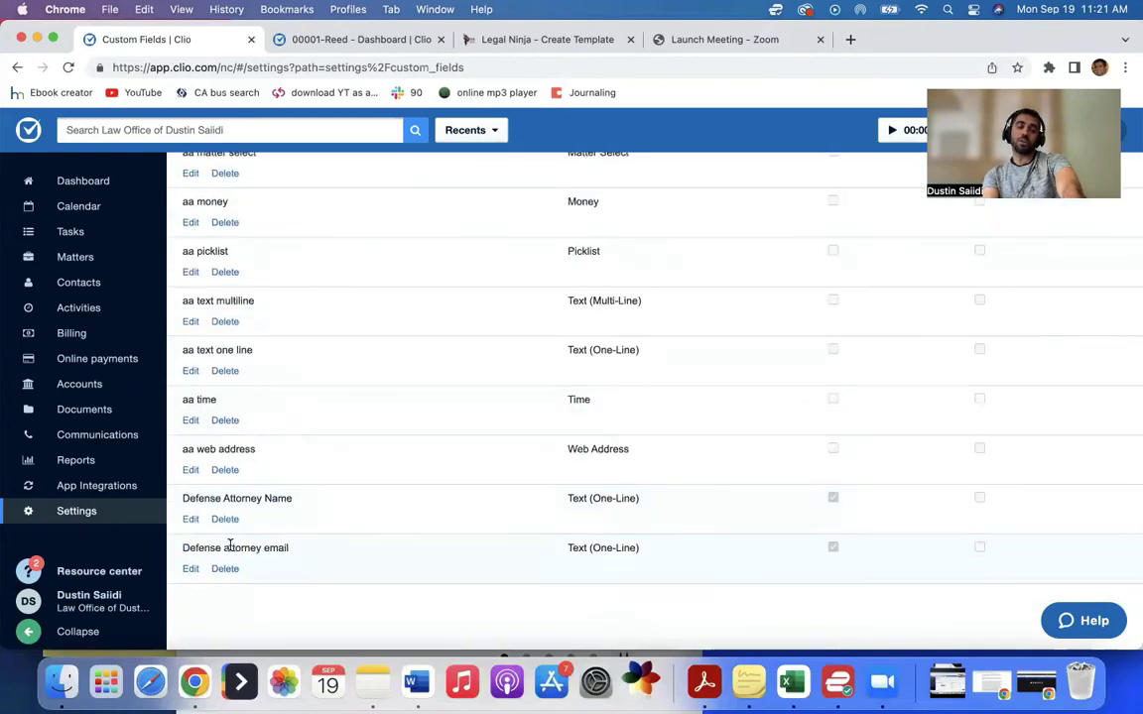
left_click_drag(198, 498, 291, 499)
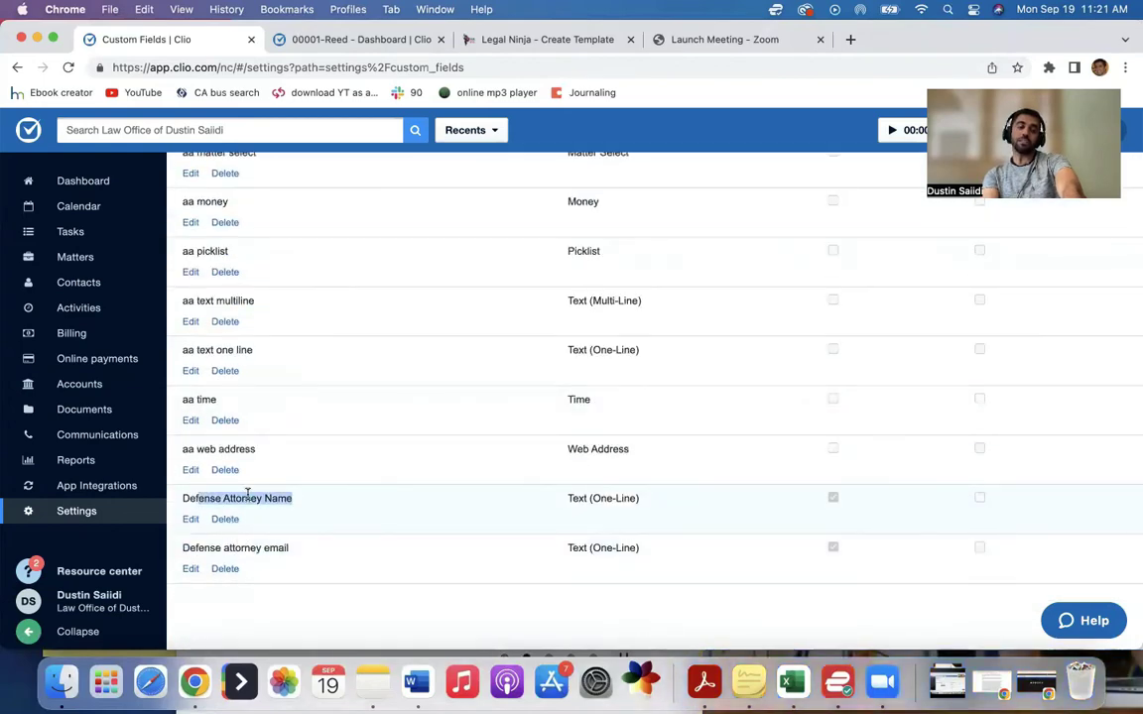
left_click_drag(222, 548, 278, 548)
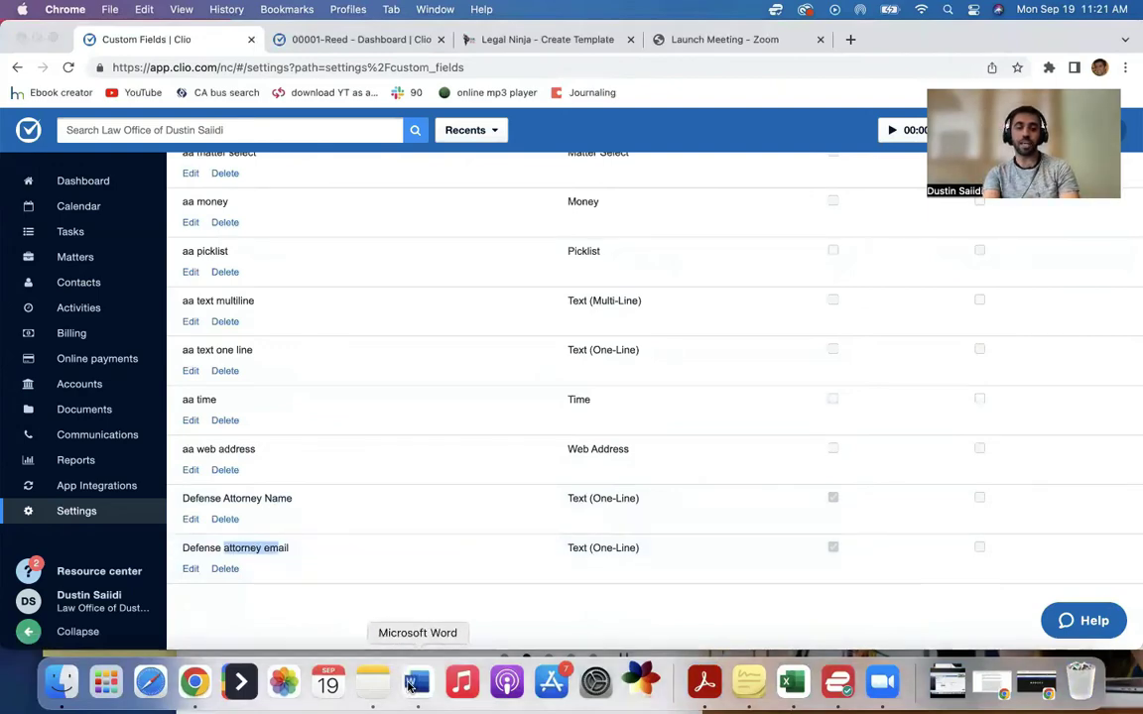
left_click(416, 683)
left_click(452, 346)
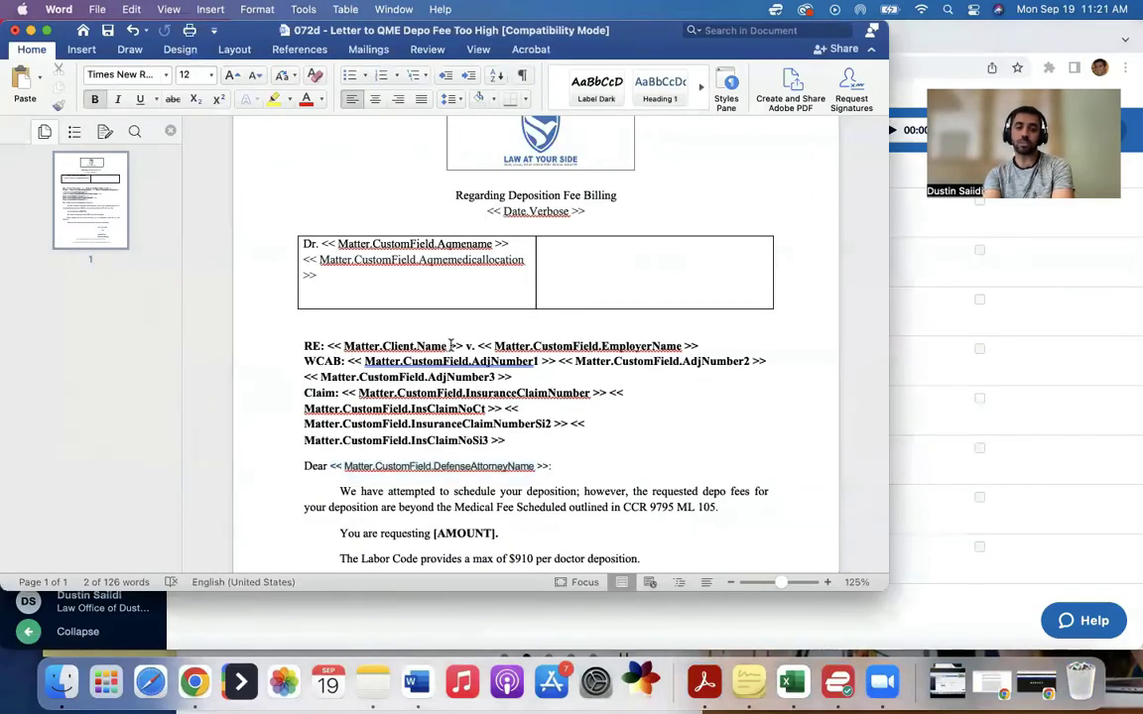
Return to Clio and open the document template merge fields list in the document settings.
left_click(933, 335)
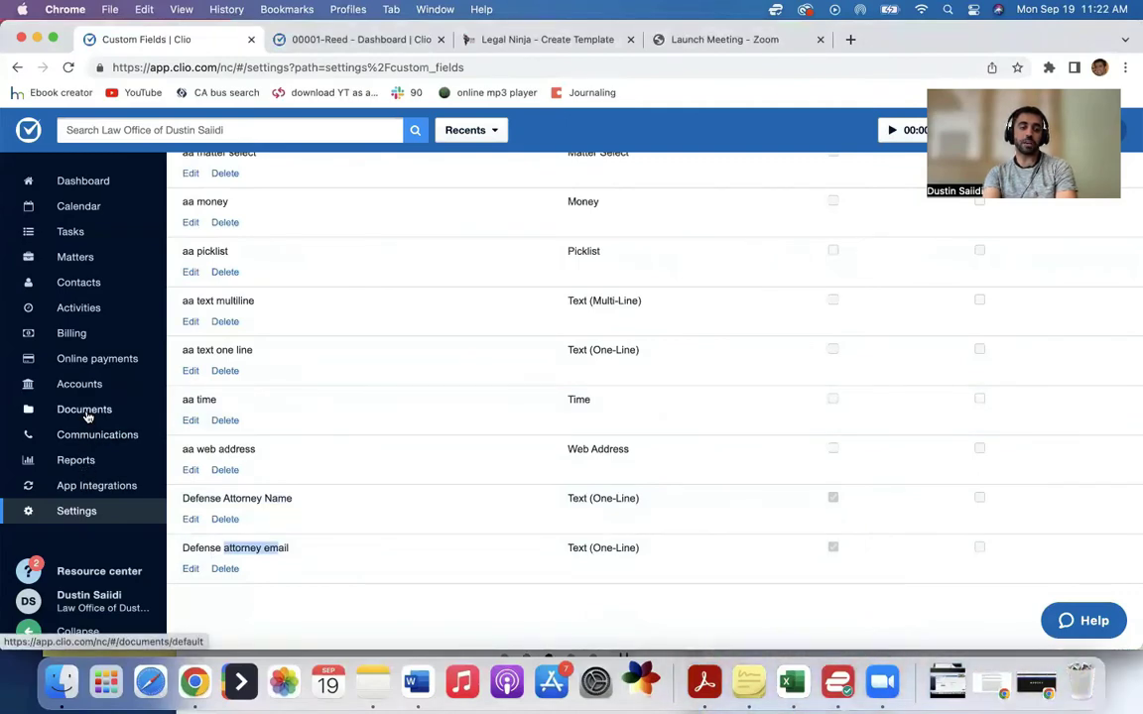
left_click(83, 509)
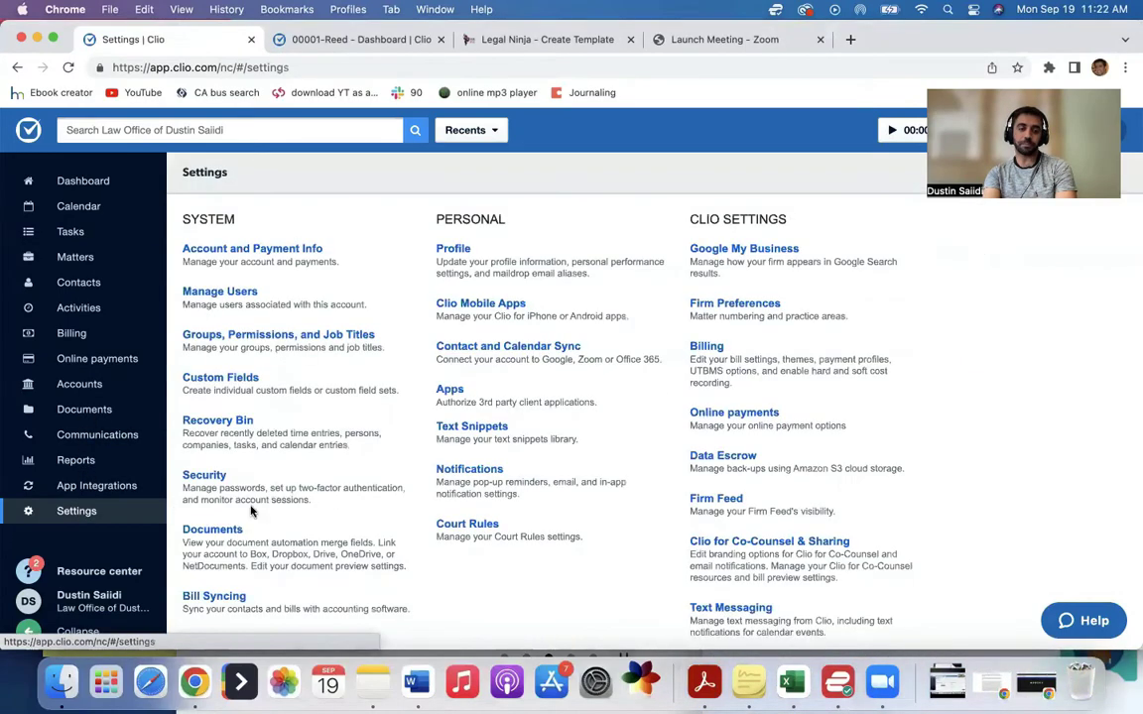
left_click(288, 529)
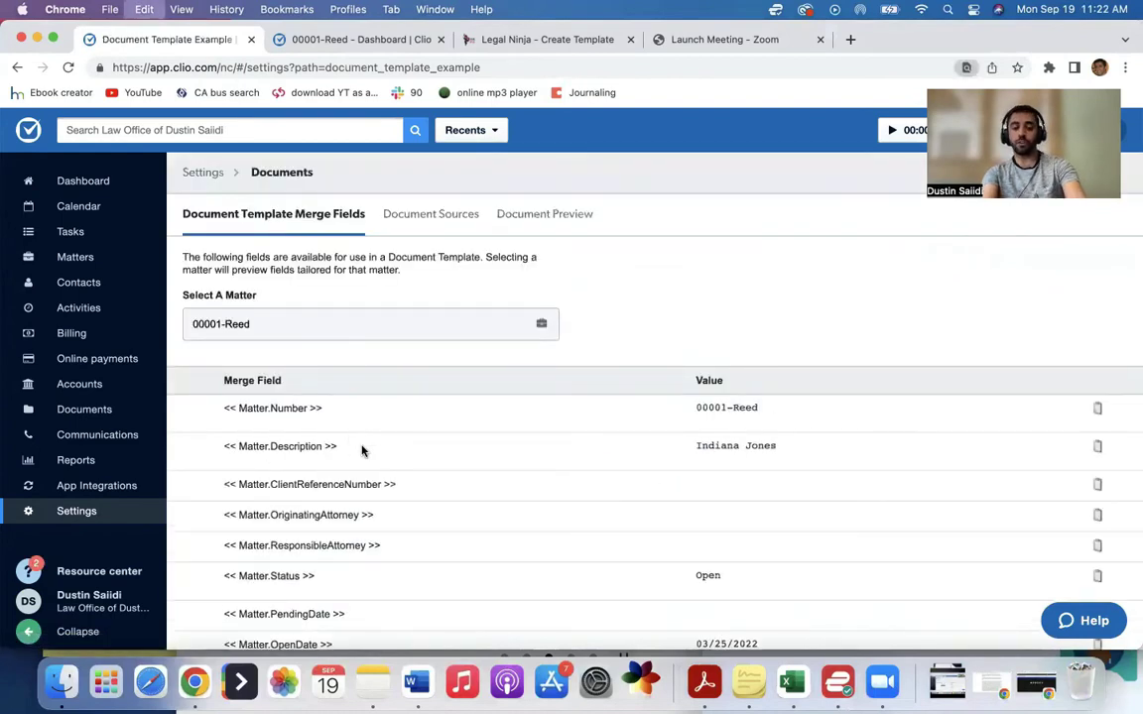
Find "defense" in the merge fields list and copy the << Matter.CustomField.DefenseAttorneyEmail >> merge field.
key("super+f")
type("defense")
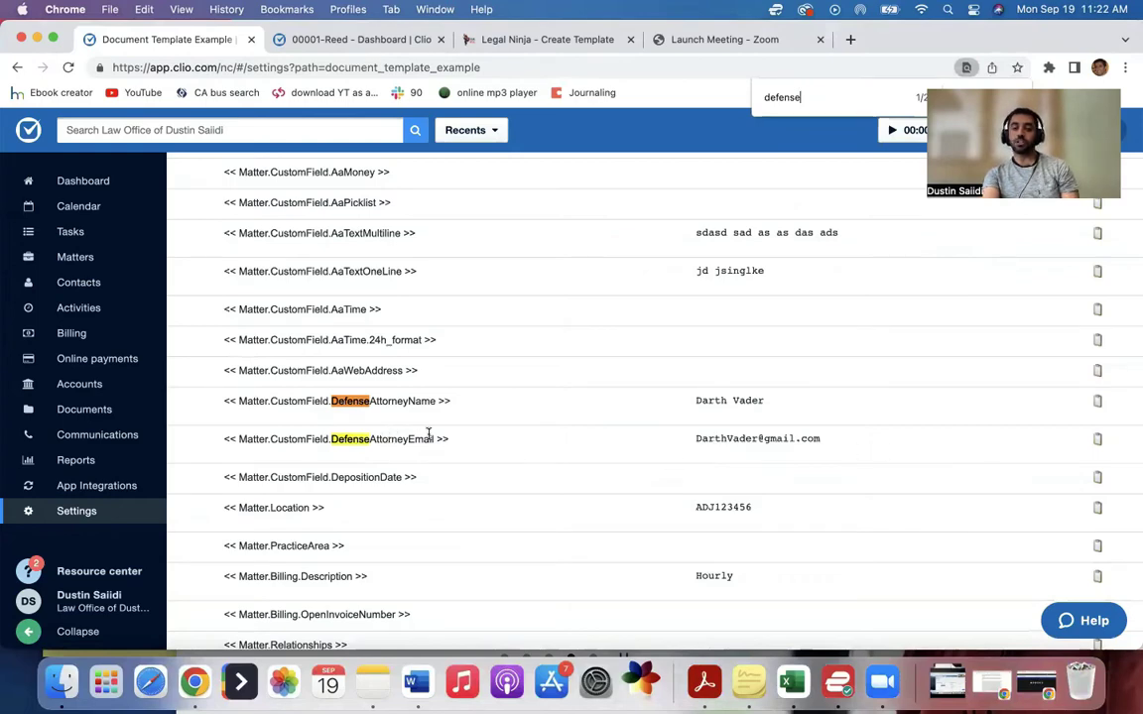
mouse_move(447, 442)
left_mouse_down()
mouse_move(216, 442)
mouse_move(445, 439)
left_mouse_up()
key("super+c")
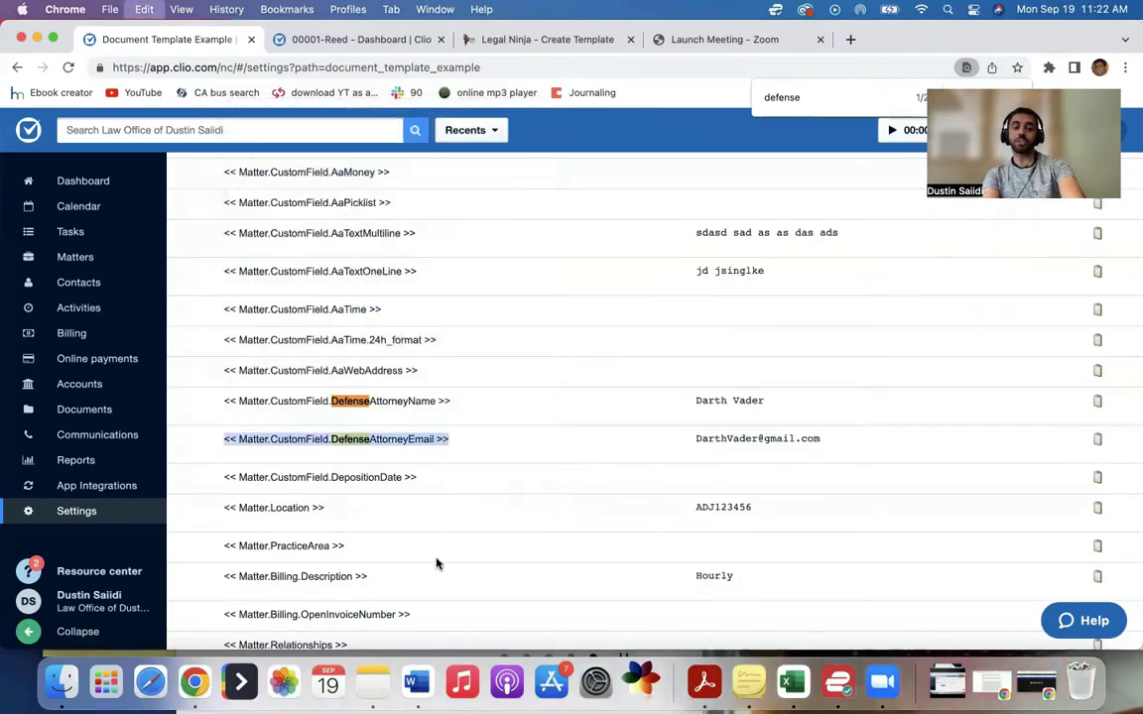
Switch to the Word letter and paste the << Matter.CustomField.DefenseAttorneyEmail >> merge field below the medical location field in the address table.
left_click(416, 682)
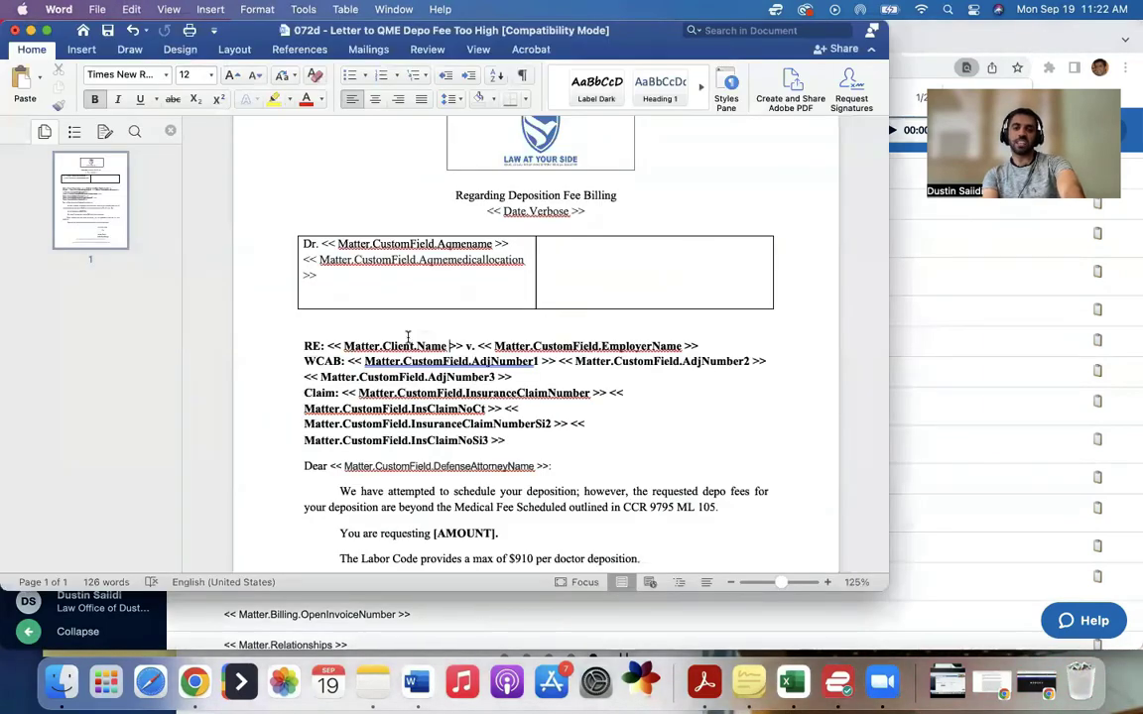
left_click(423, 298)
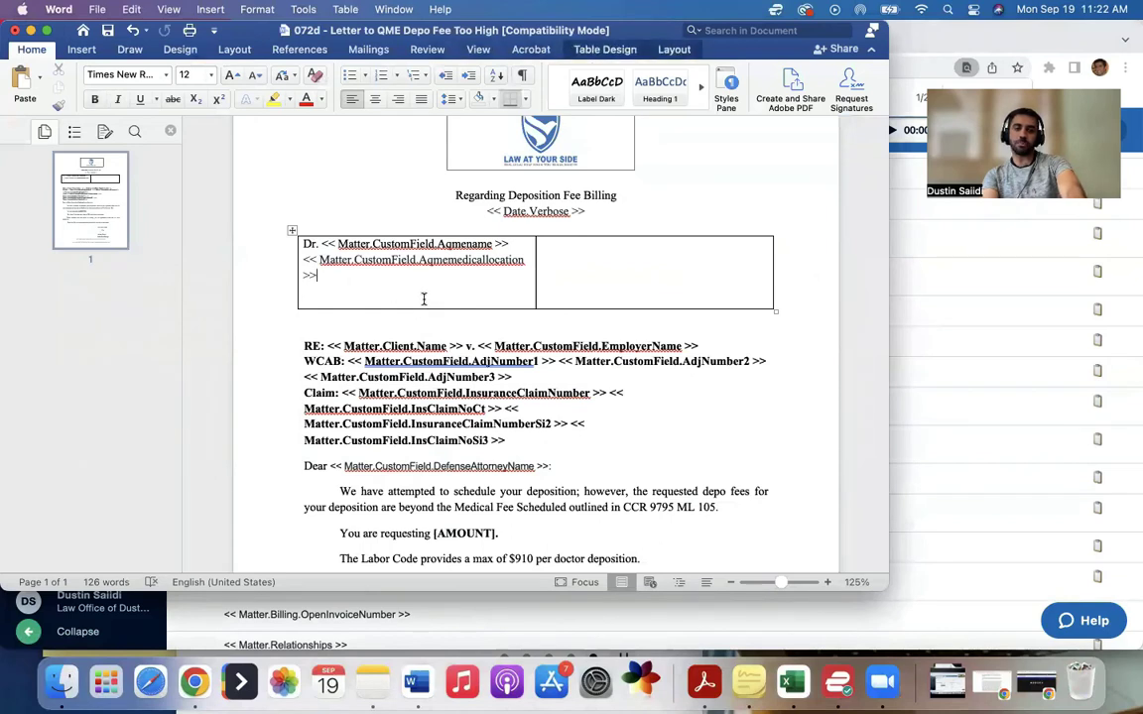
key("super+v")
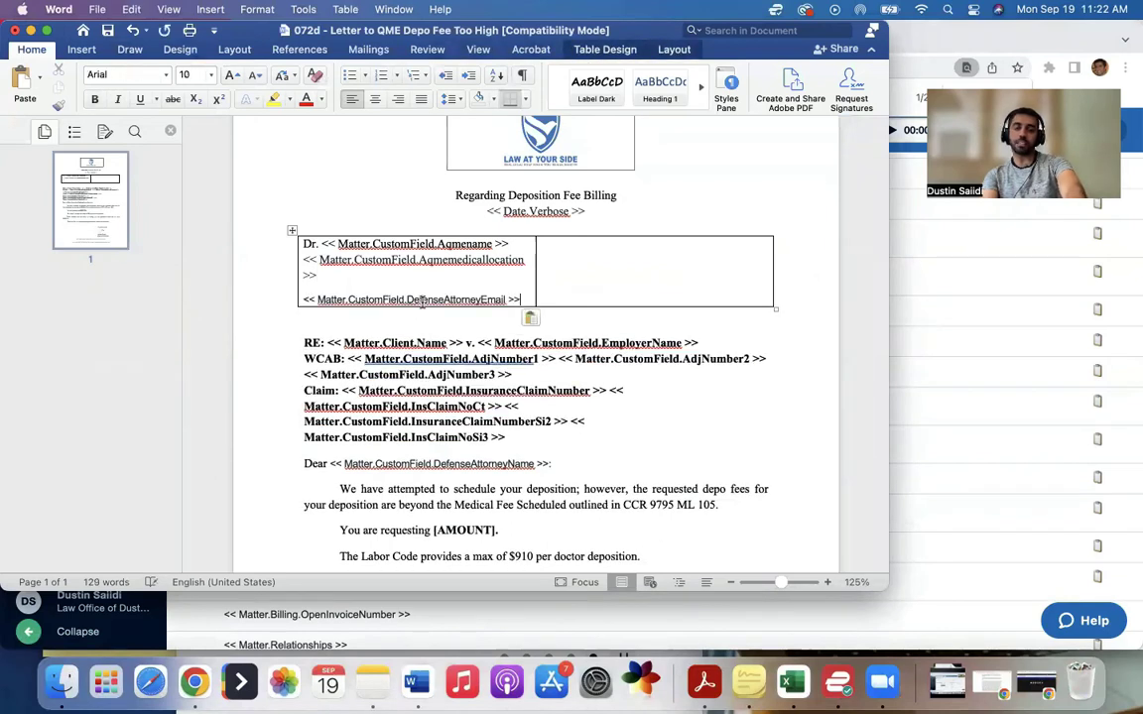
key("Down")
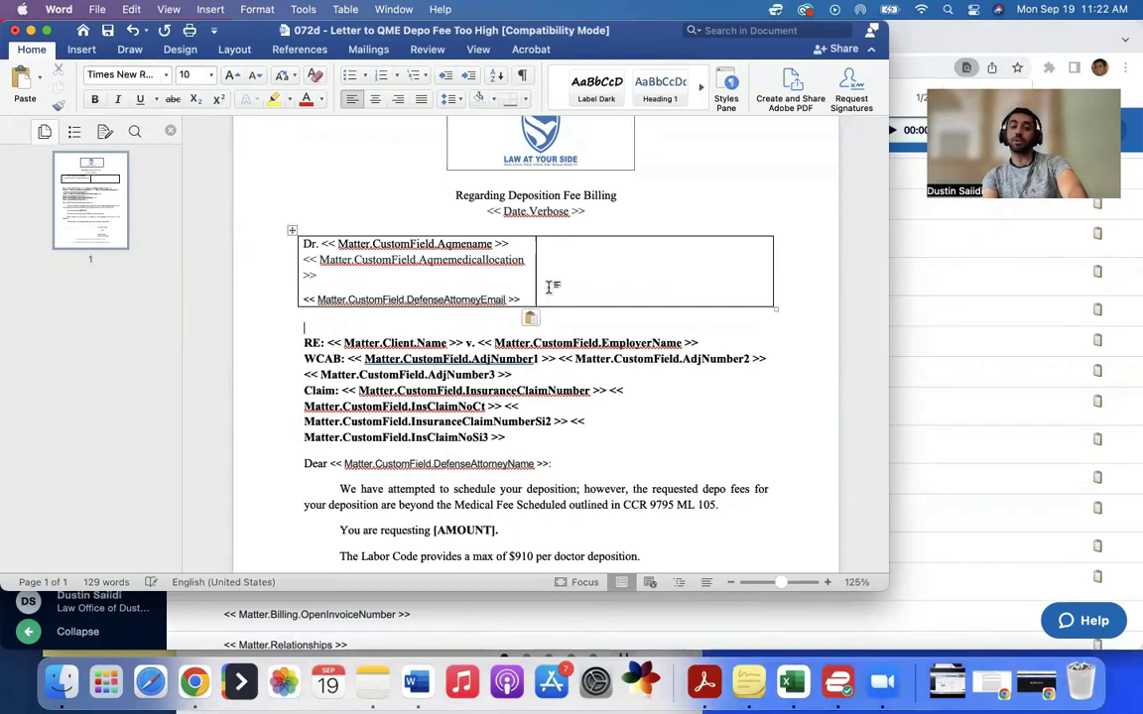
Return to the matter's dashboard in Clio and check the Defense attorney email value among its custom fields.
left_click(989, 323)
left_click(314, 40)
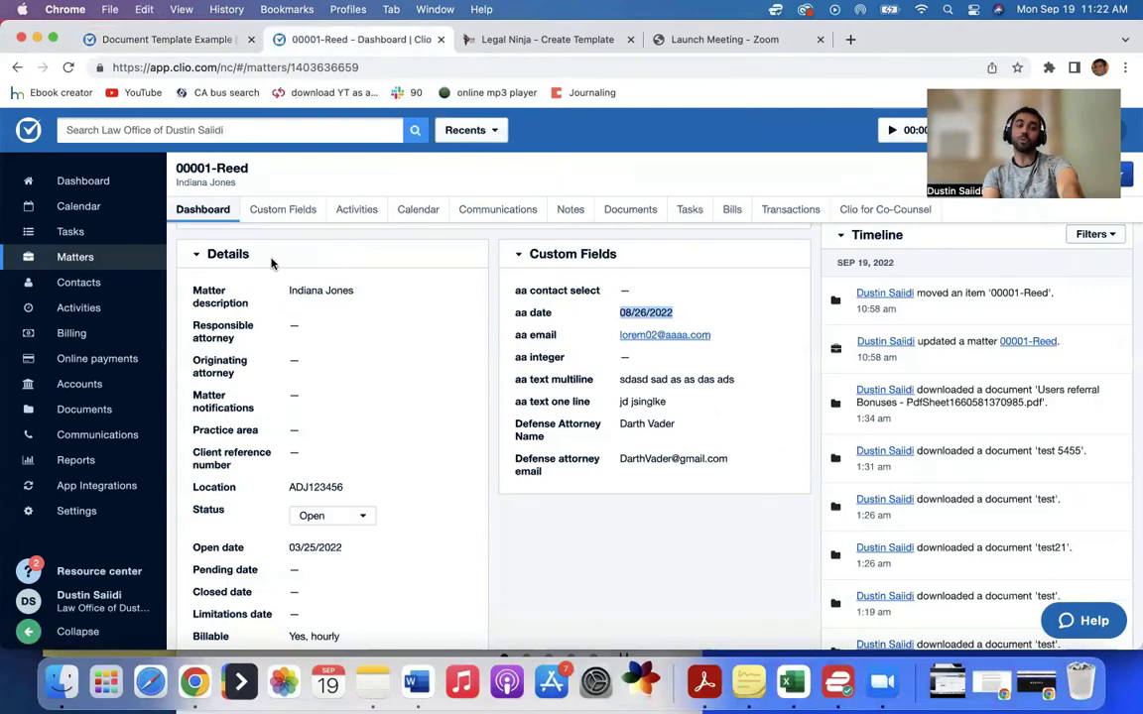
left_click(572, 210)
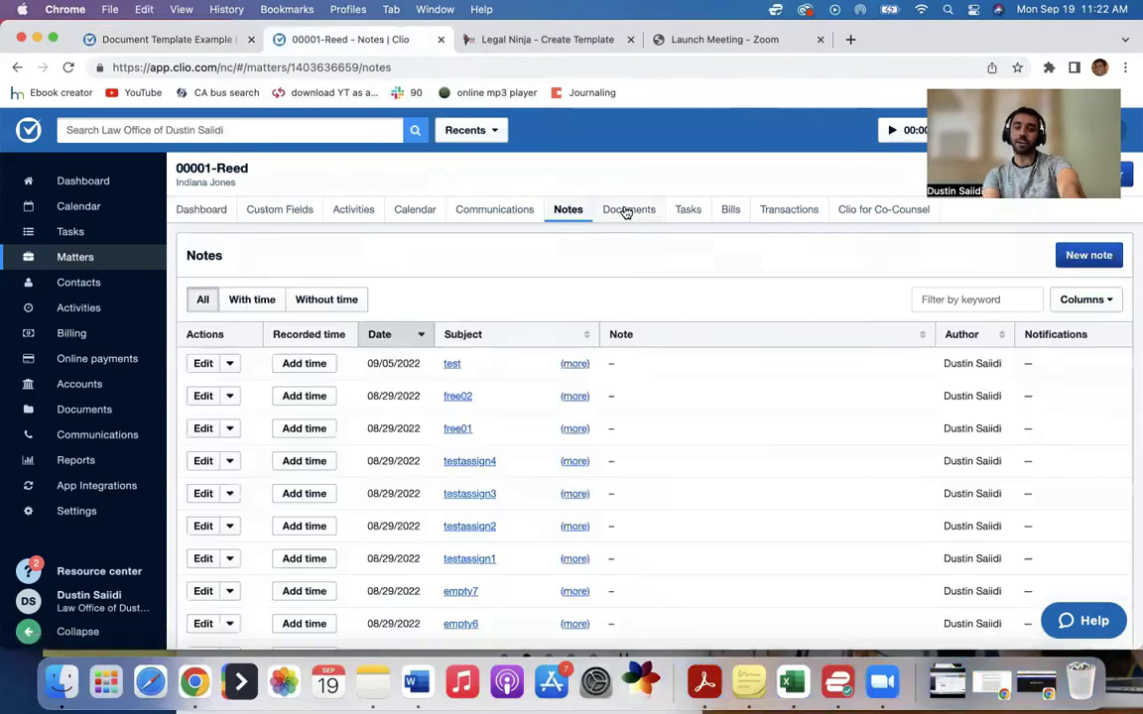
left_click(200, 212)
scroll(556, 474, "down", 3)
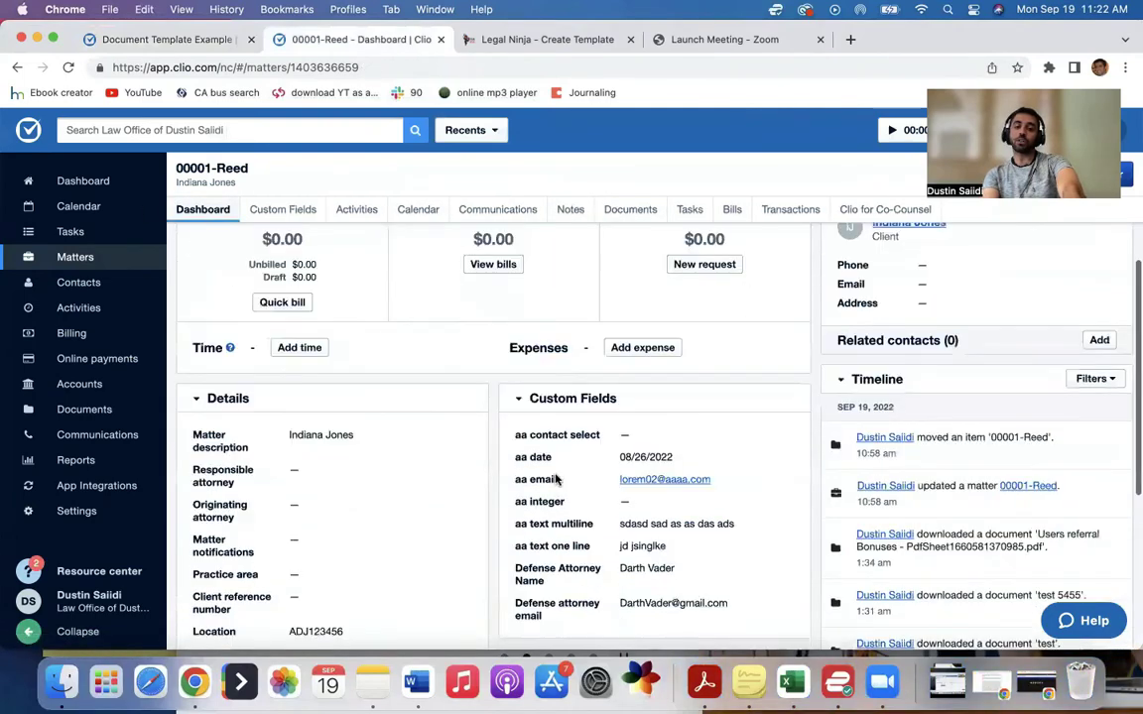
left_click_drag(516, 506, 729, 508)
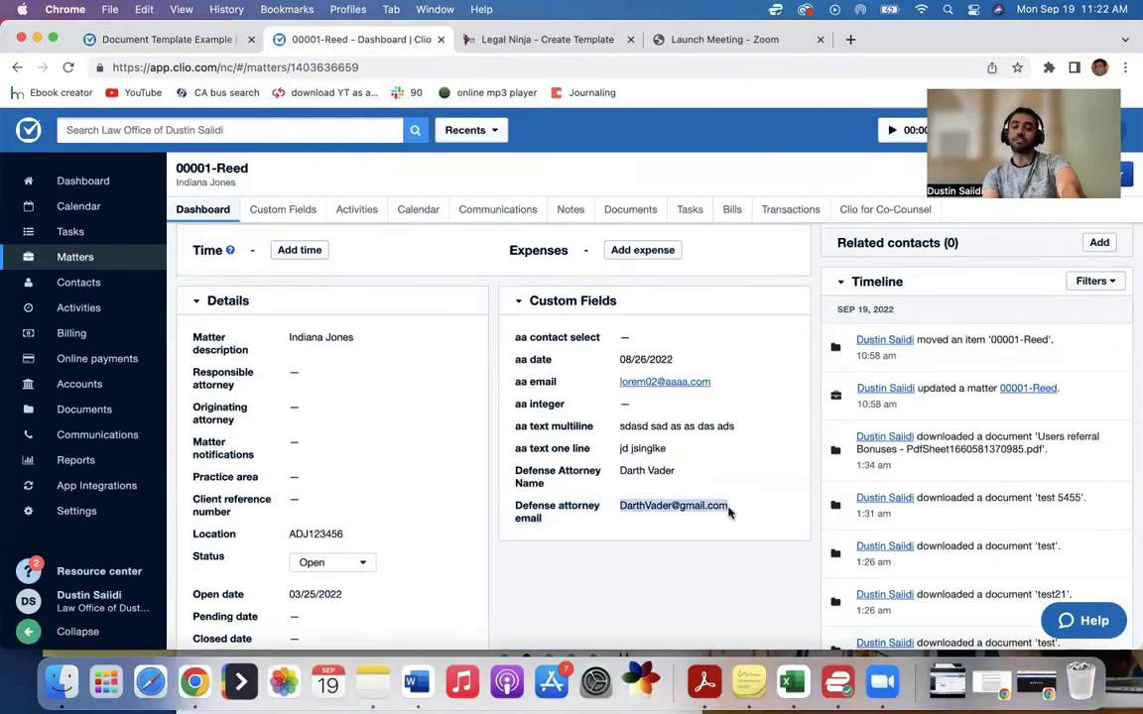
Compare the DefenseAttorneyEmail merge field and body text in the Word letter with the matter's custom fields in Clio.
left_click(416, 683)
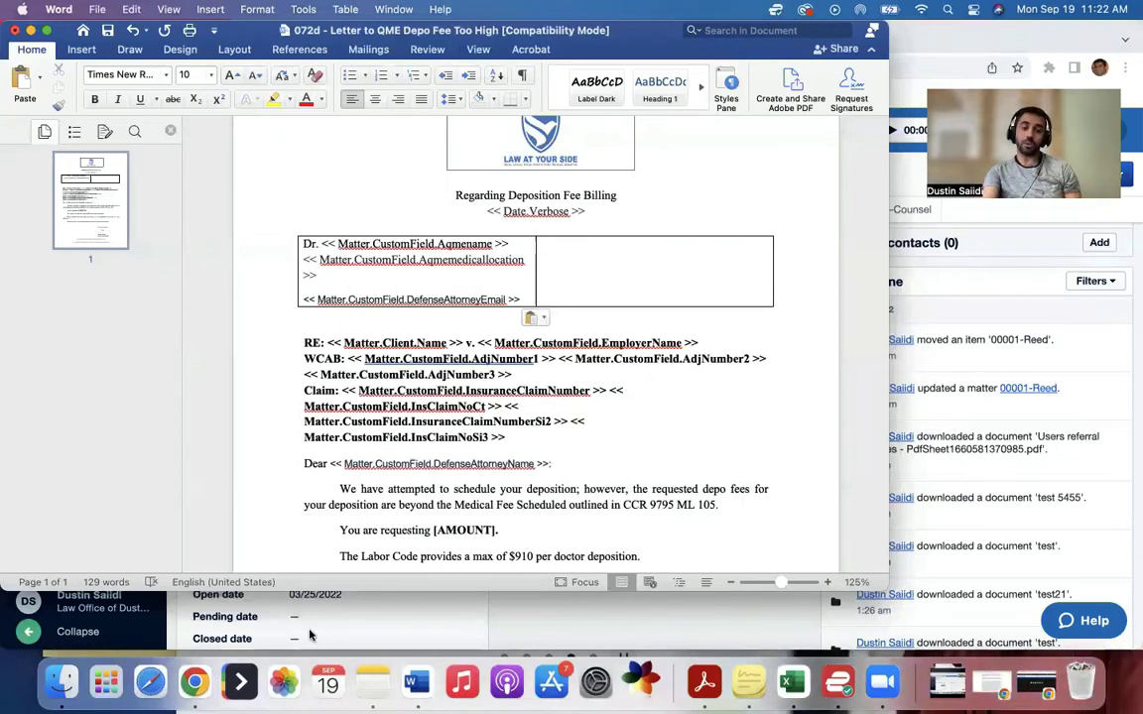
left_click_drag(339, 488, 453, 505)
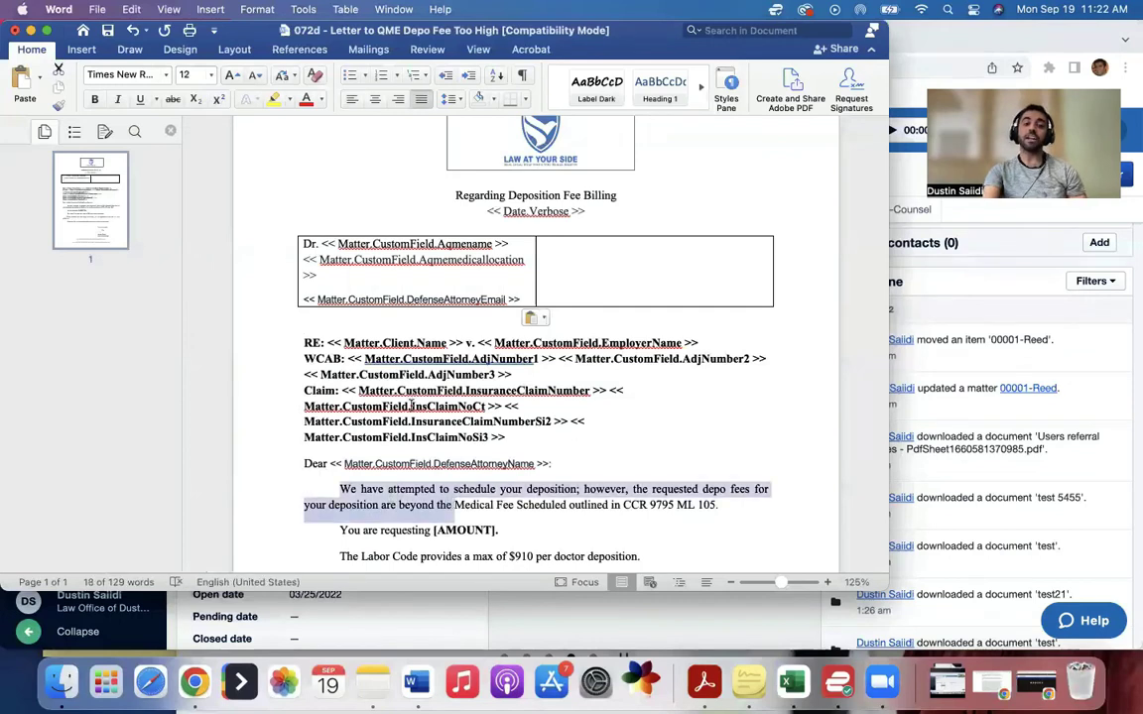
left_click_drag(318, 299, 488, 302)
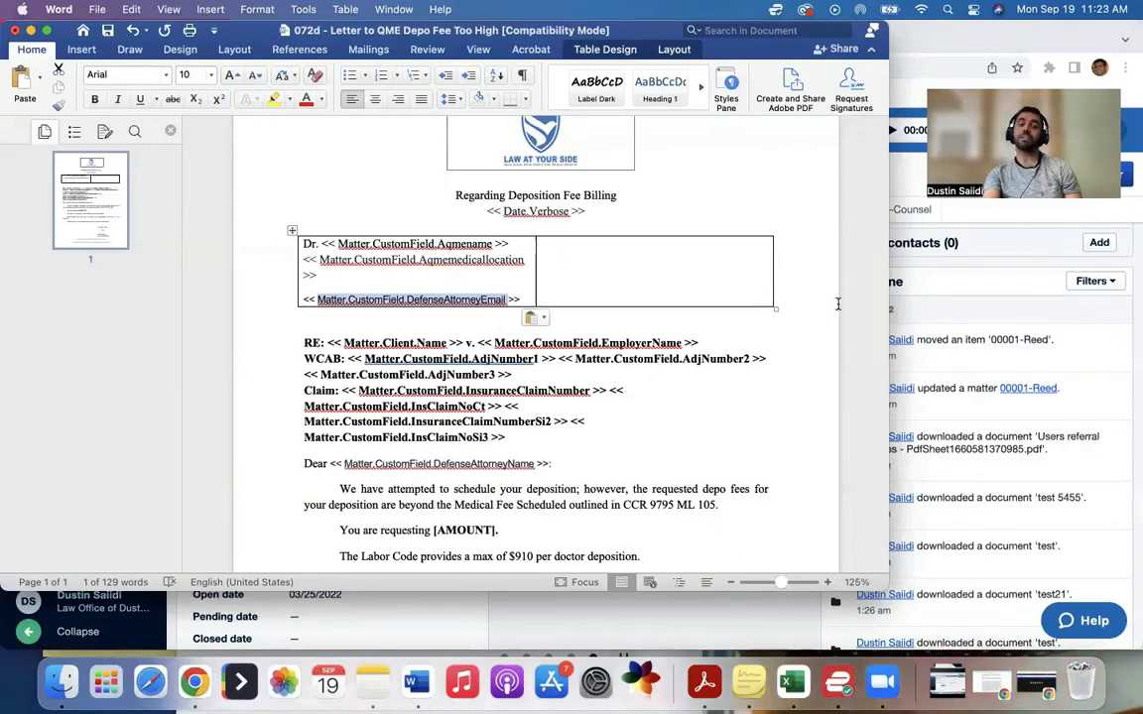
left_click(898, 362)
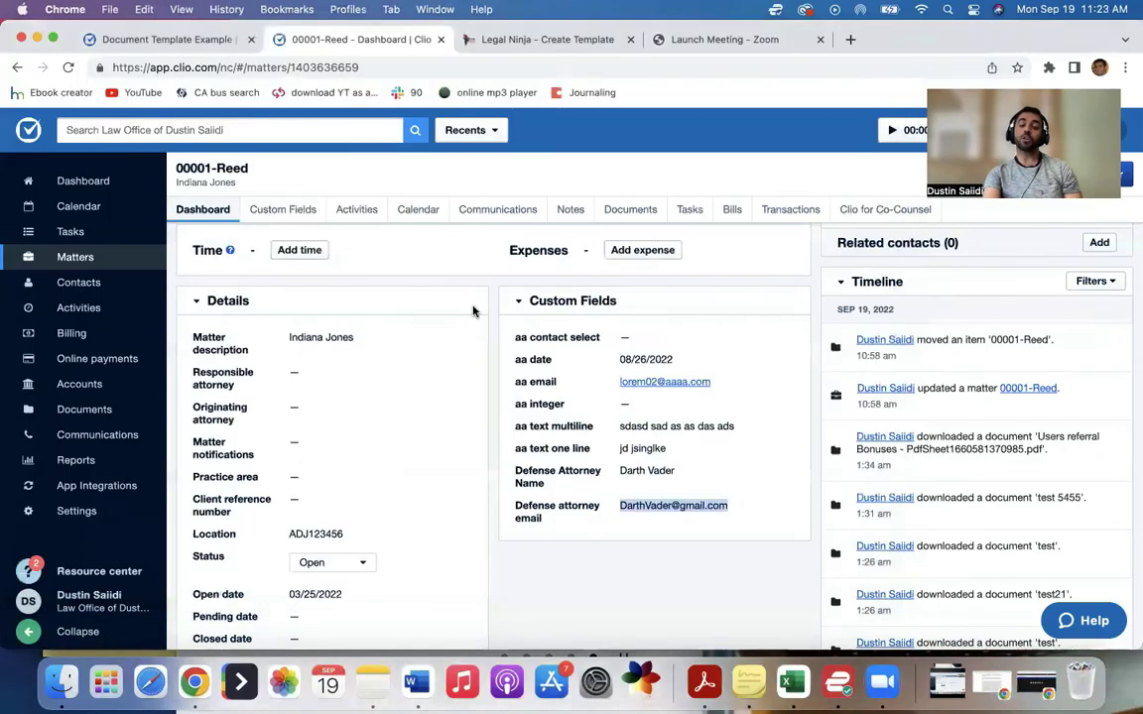
left_click(416, 682)
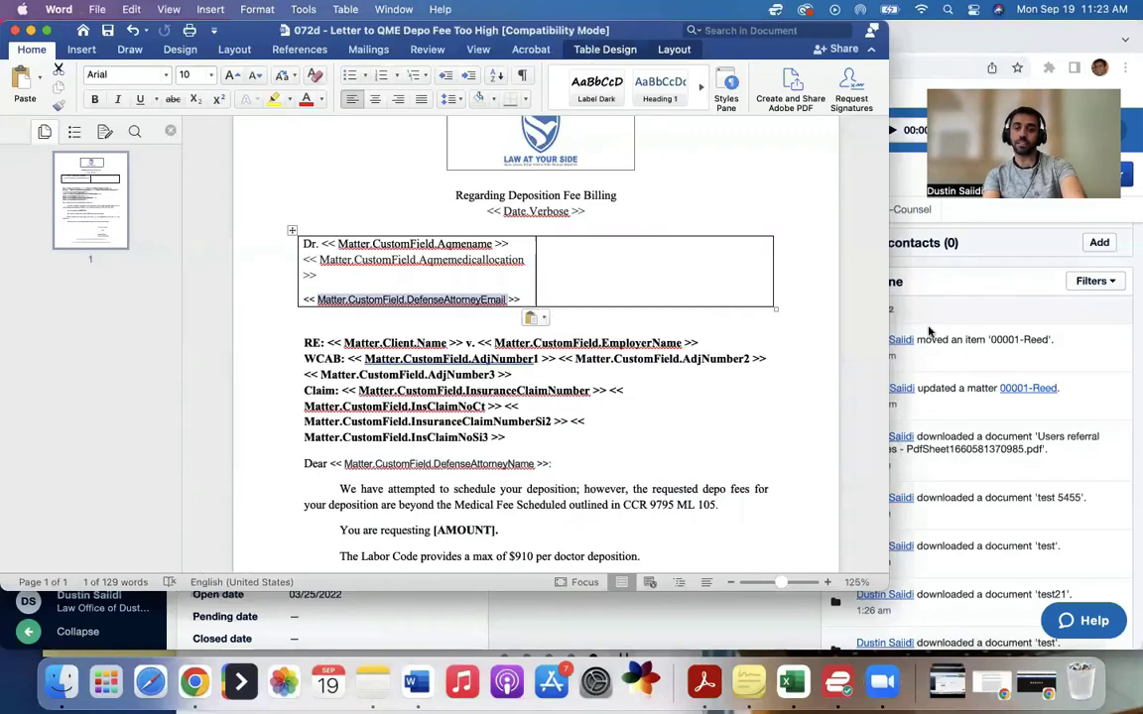
left_click(930, 333)
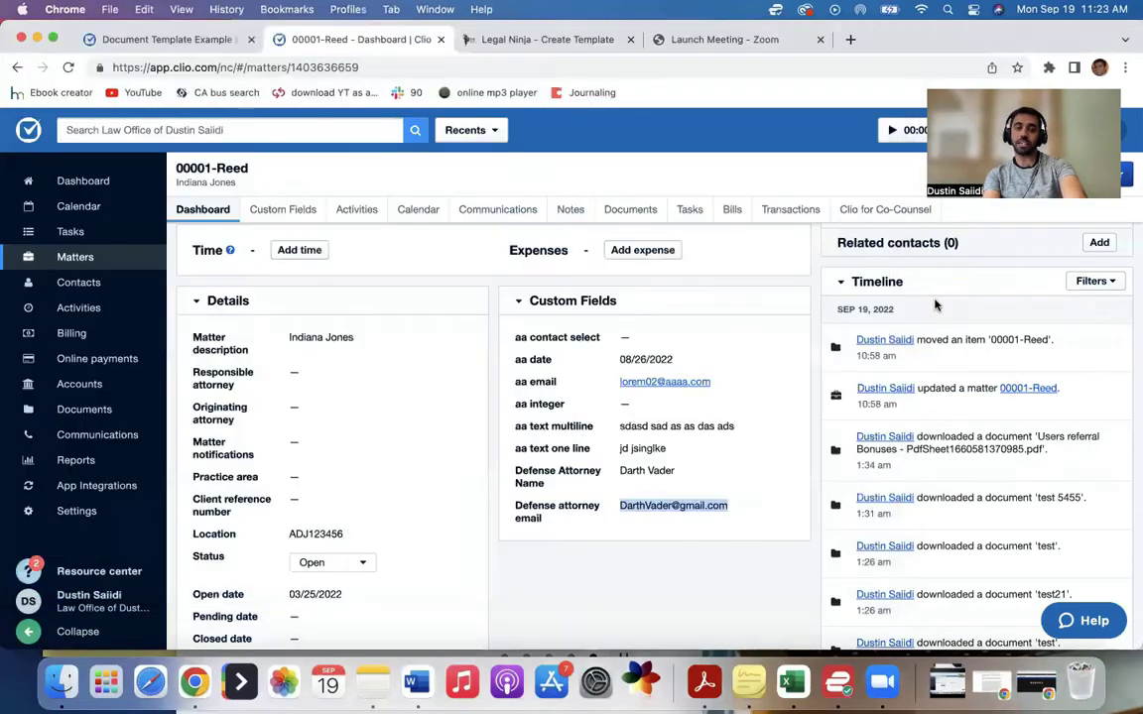
Upload "072d - Letter to QME Depo Fee Too High.docx" from Downloads as a new Clio document template, keeping its file name.
left_click(103, 412)
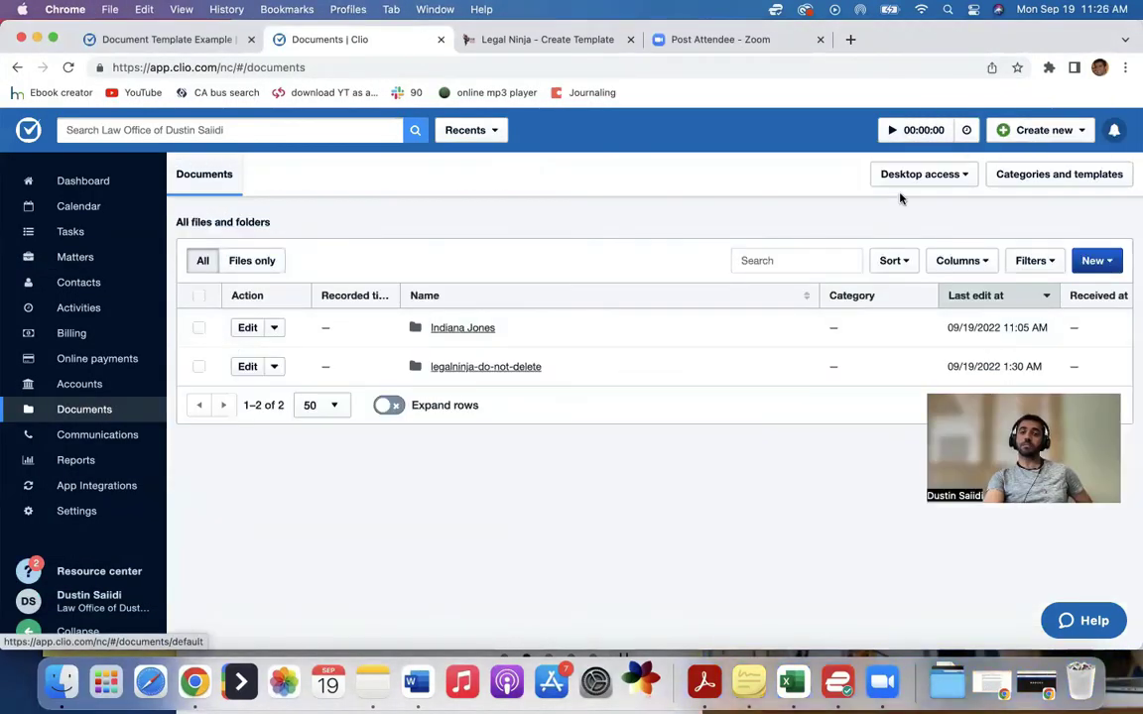
left_click(1040, 176)
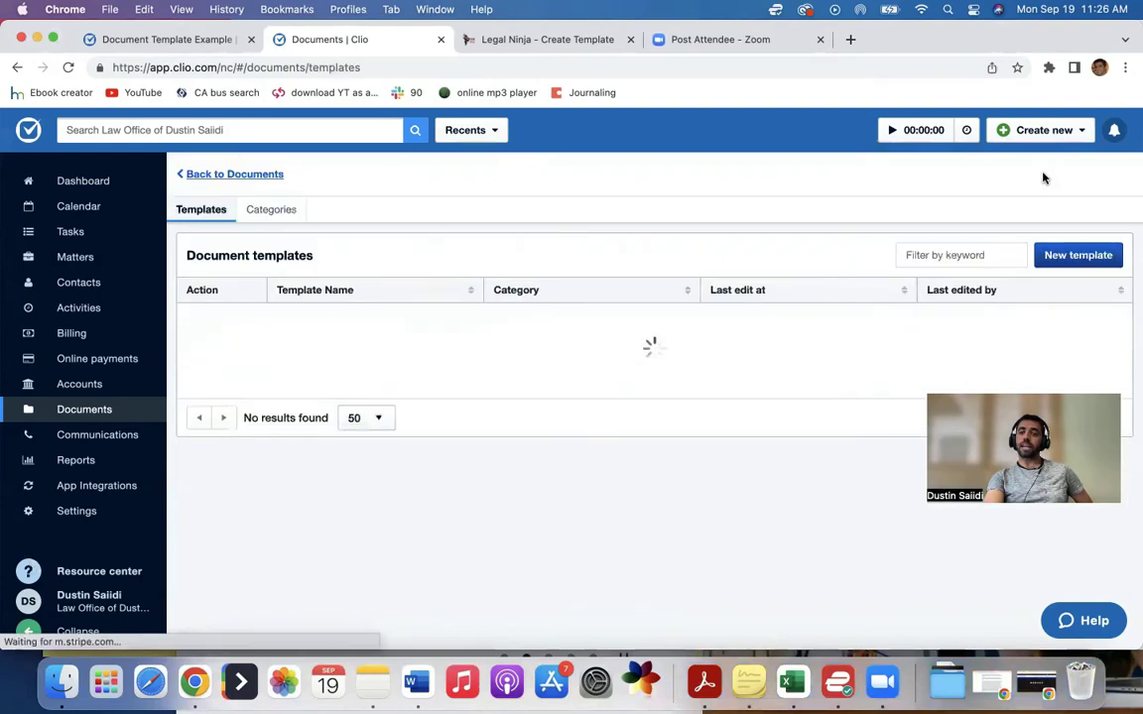
left_click(1082, 255)
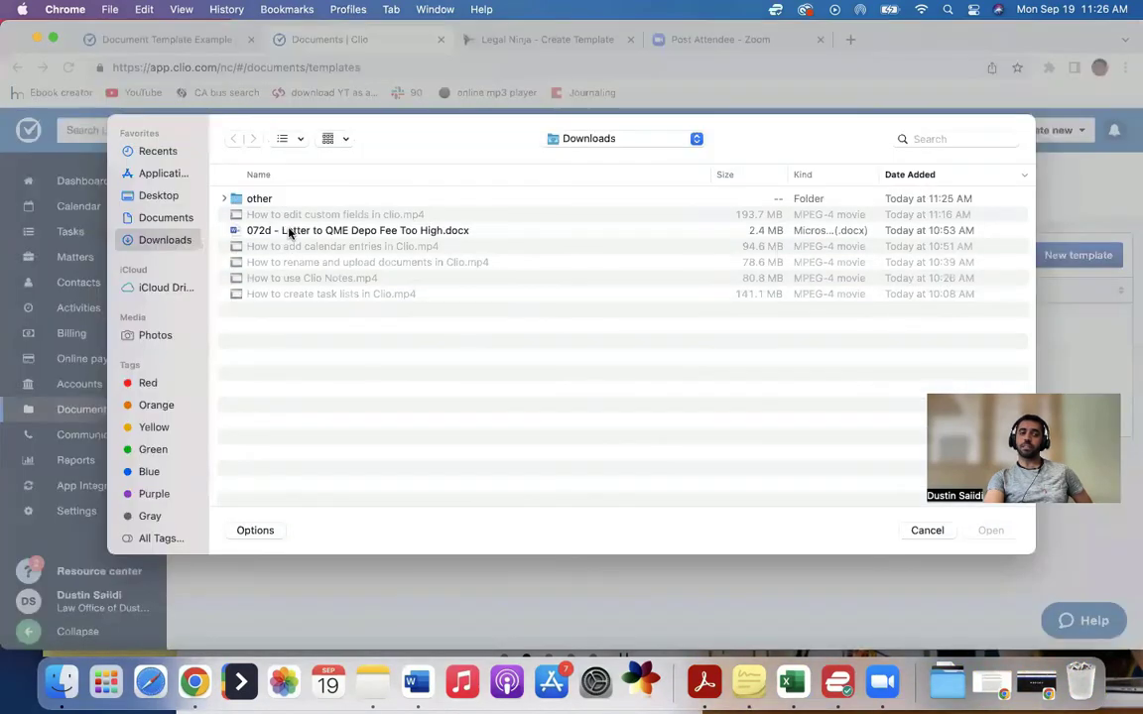
double_click(288, 232)
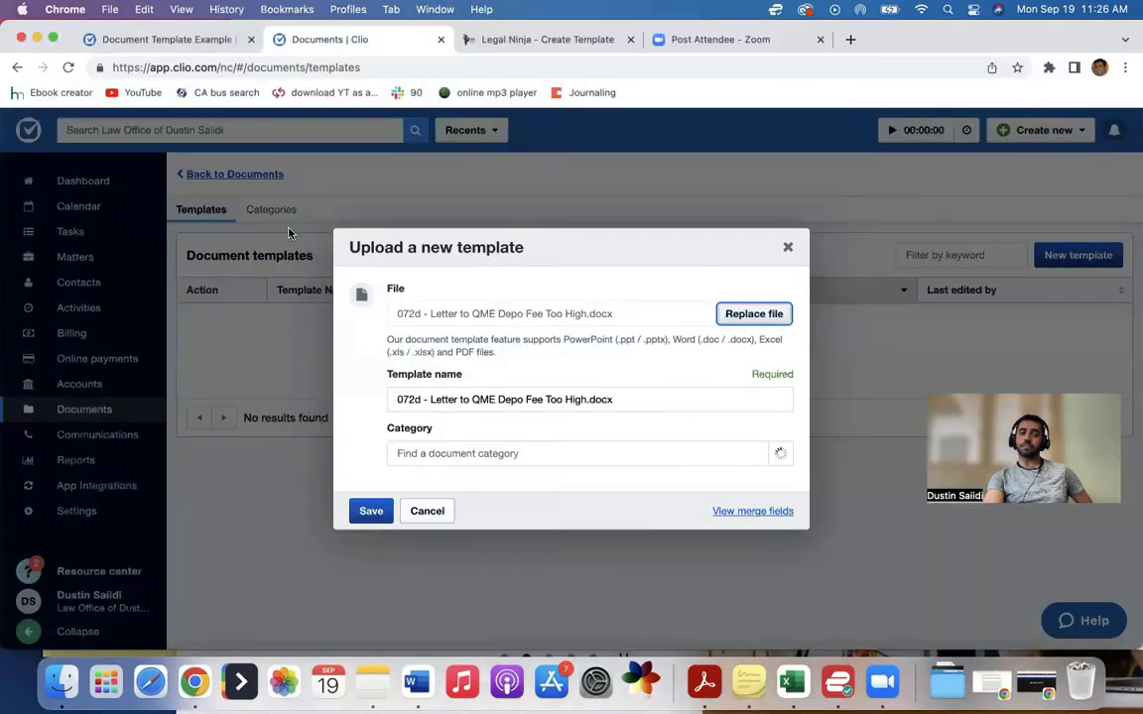
left_click(373, 511)
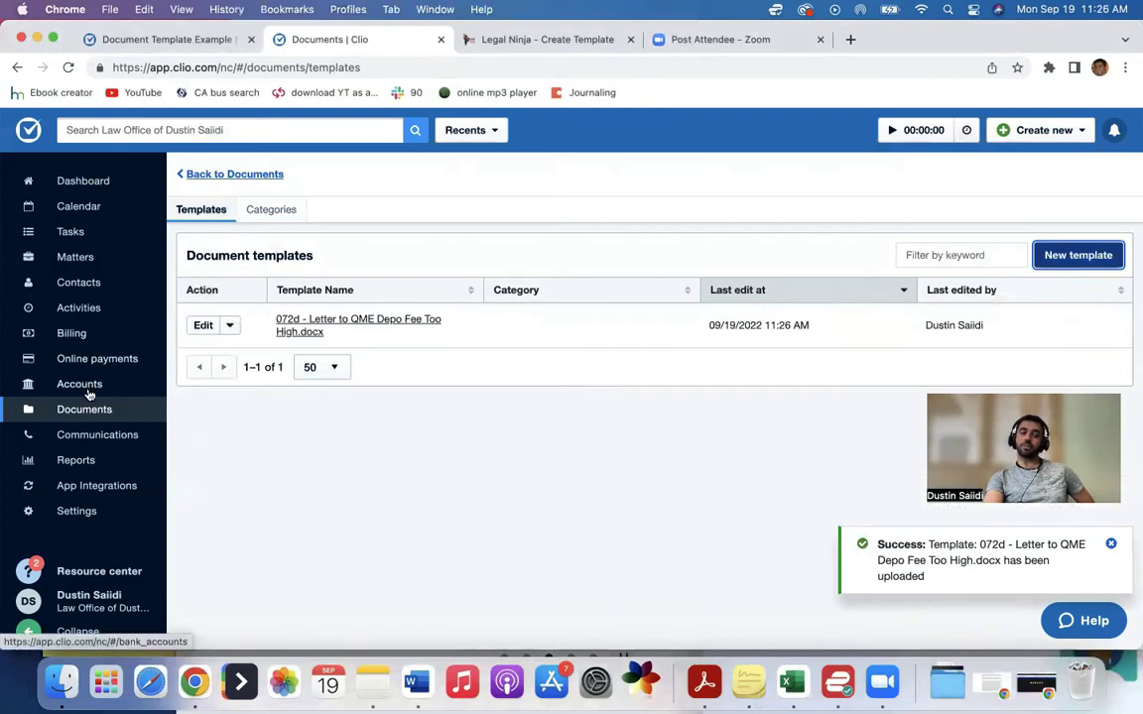
Open the documents of the only open matter and start creating a new document from a template.
left_click(81, 257)
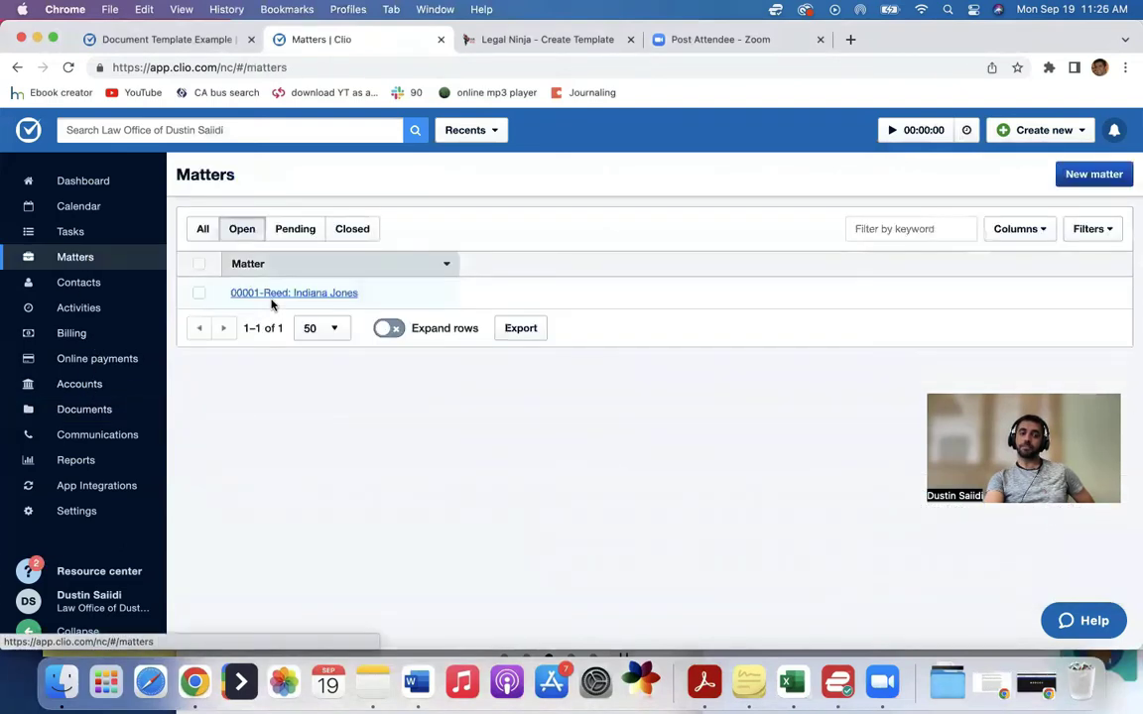
left_click(288, 294)
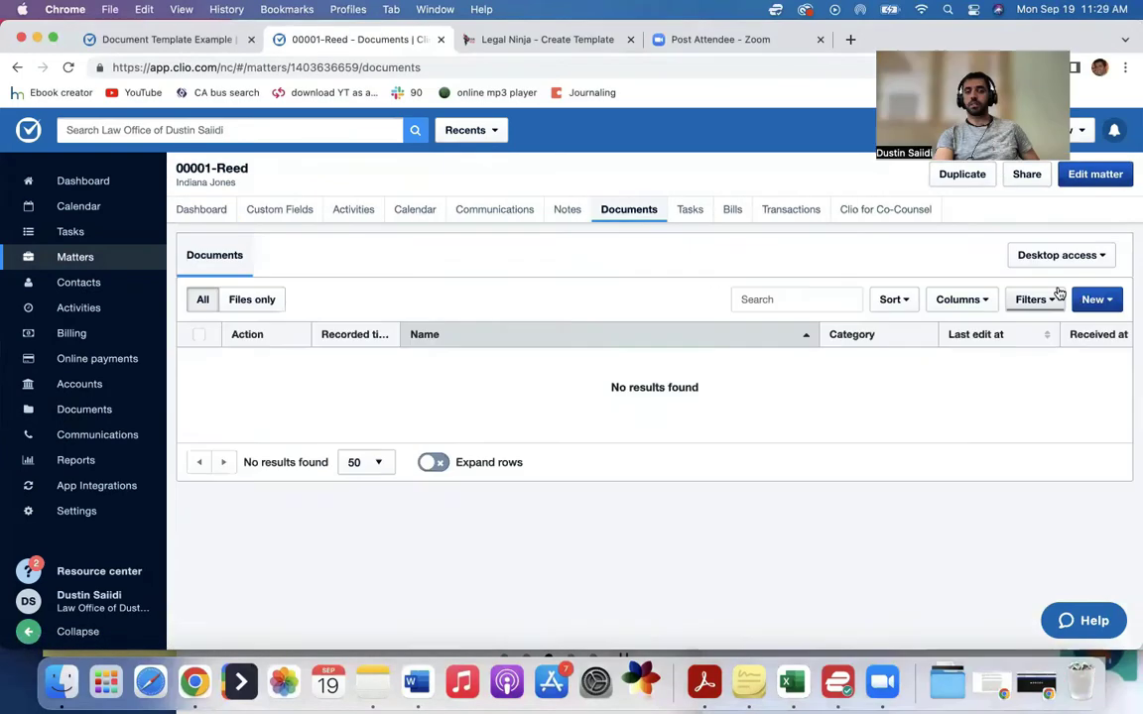
left_click(1096, 299)
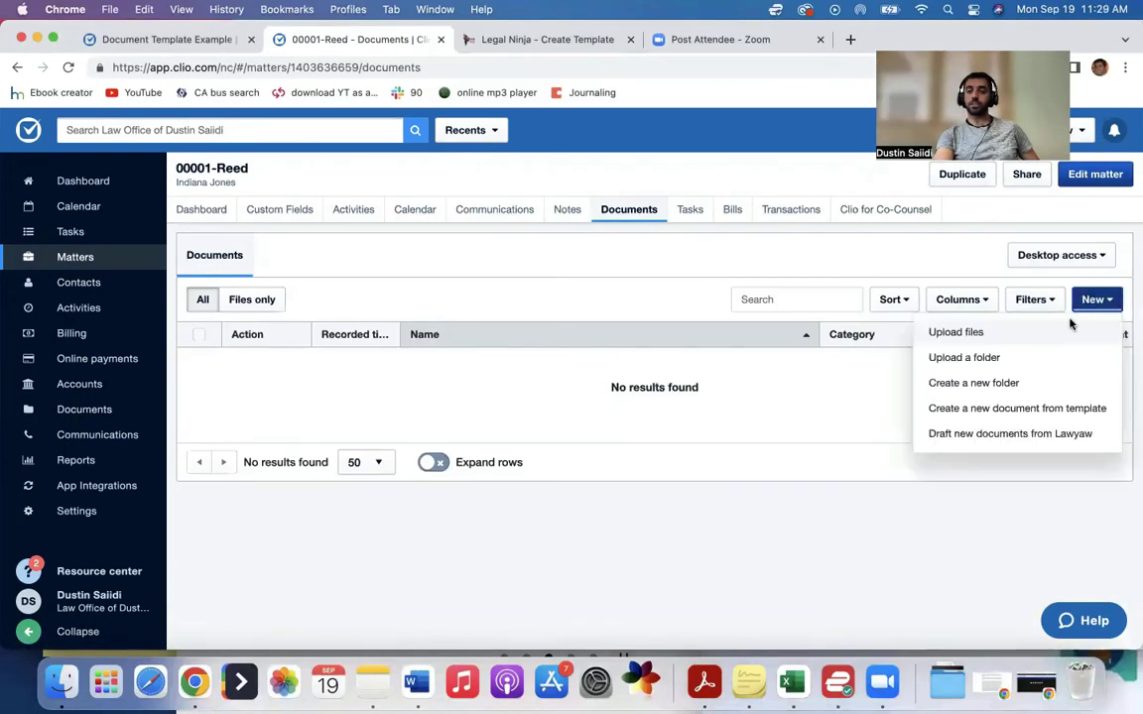
left_click(1020, 407)
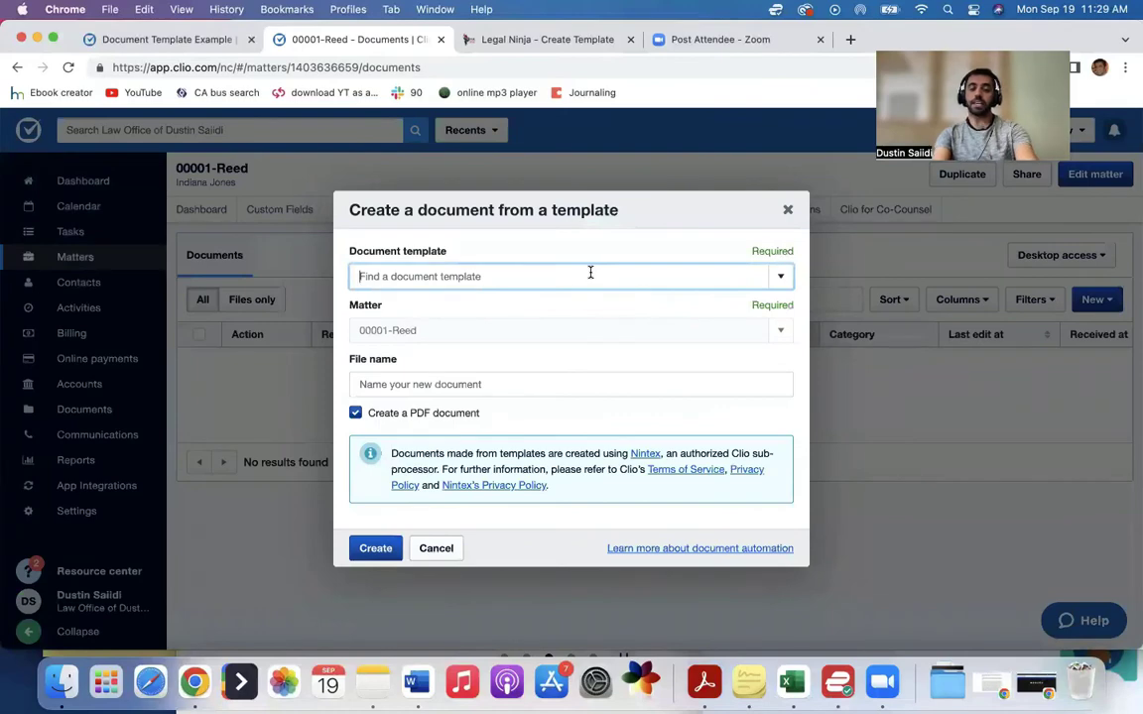
Generate the document from the template "072d - Letter to QME Depo Fee Too High.docx" as PDF only, without a Word copy.
type("D72")
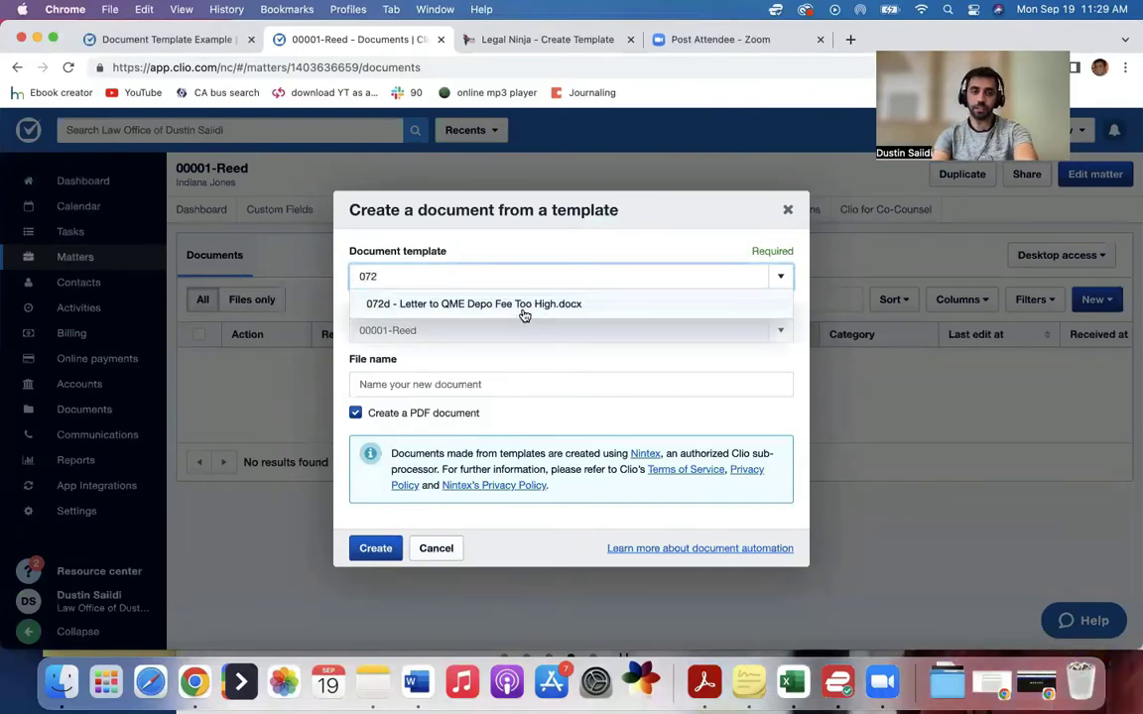
left_click(549, 304)
left_click(567, 275)
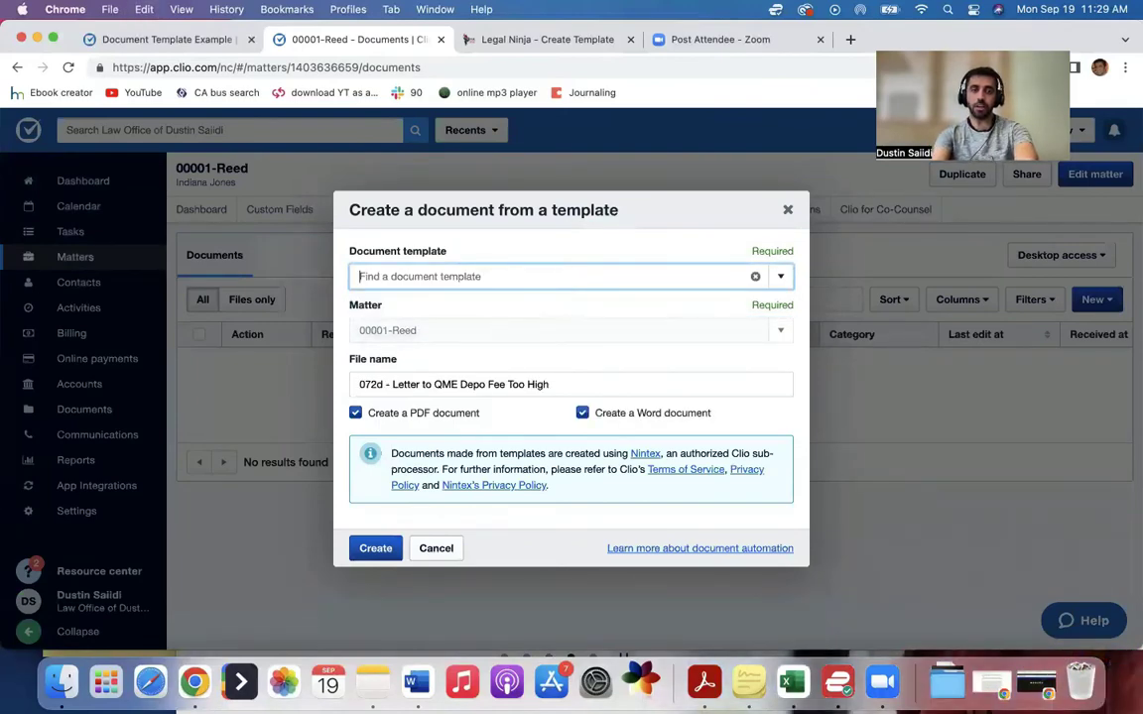
left_click(781, 278)
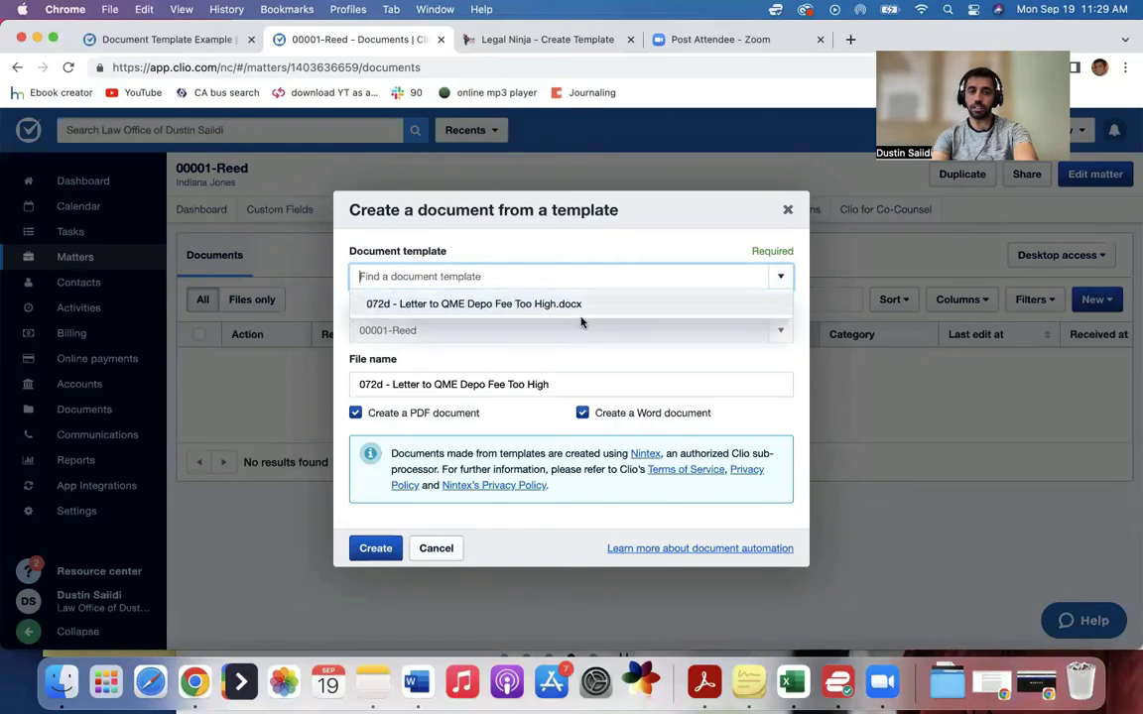
left_click(568, 296)
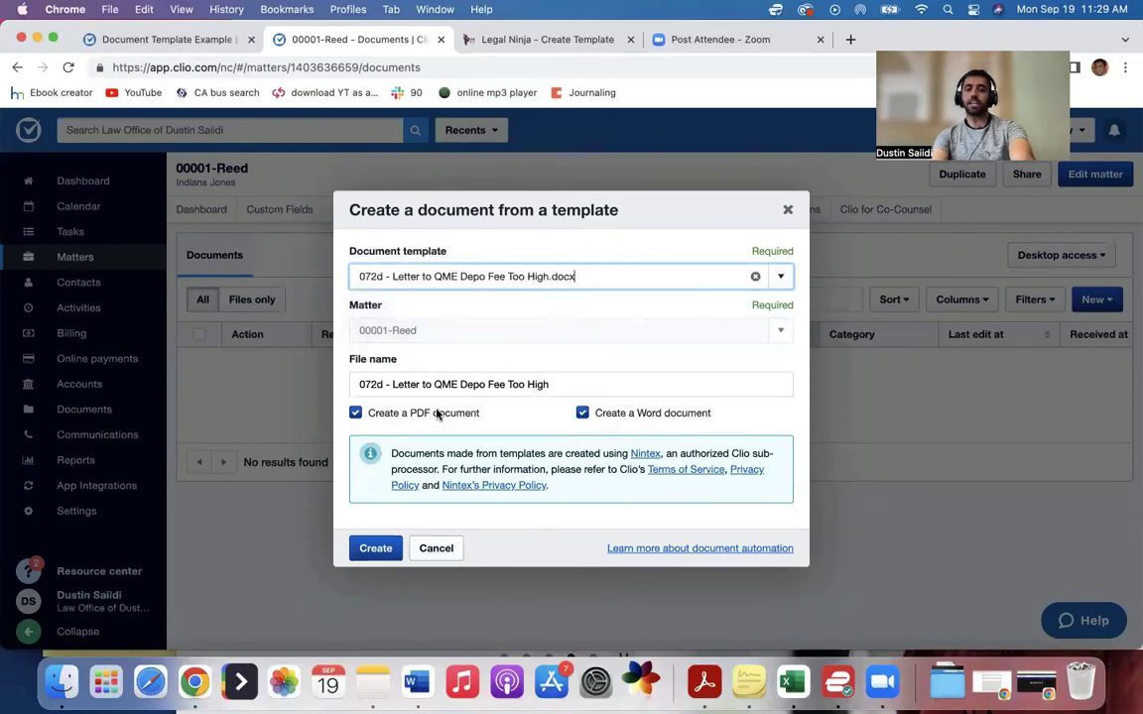
left_click(583, 412)
left_click(375, 545)
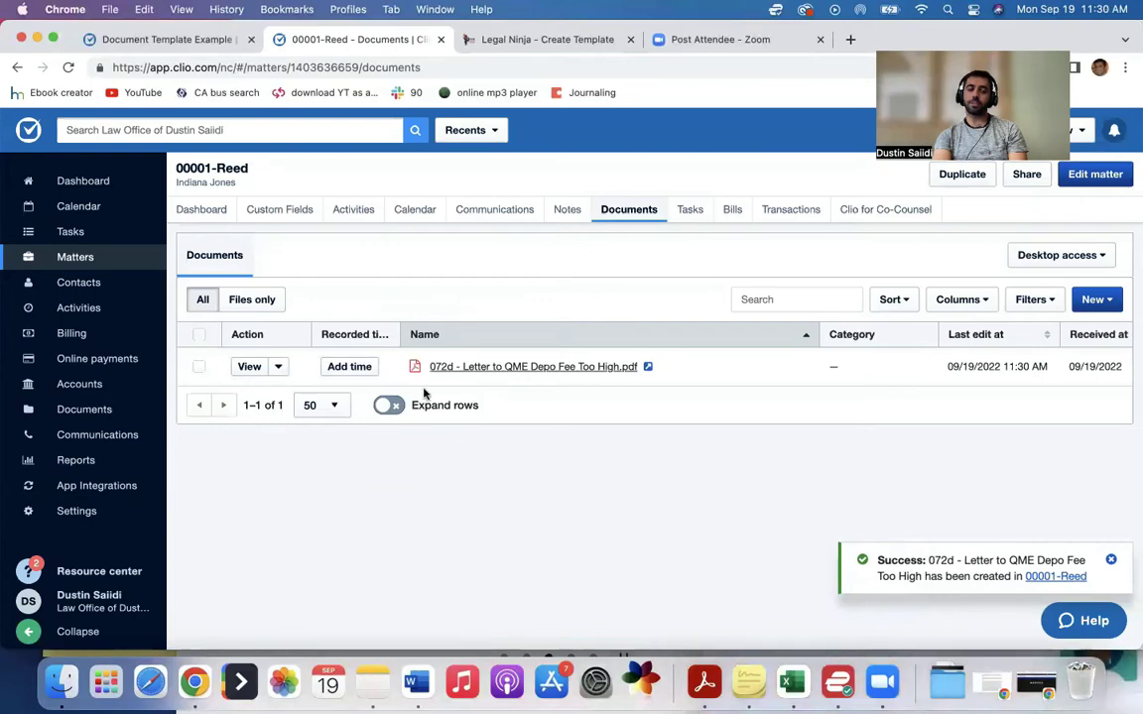
Download and open the generated PDF letter, and examine how the defense attorney name and email merge fields were filled in.
left_click(510, 369)
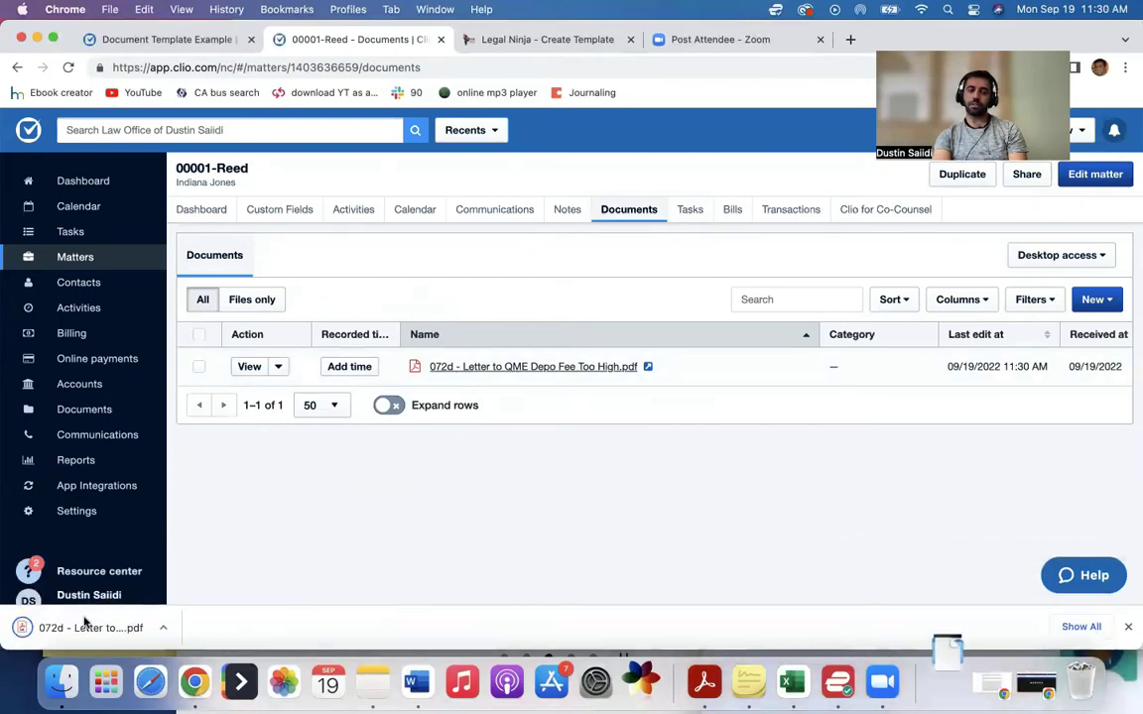
left_click(85, 622)
scroll(393, 434, "down", 3)
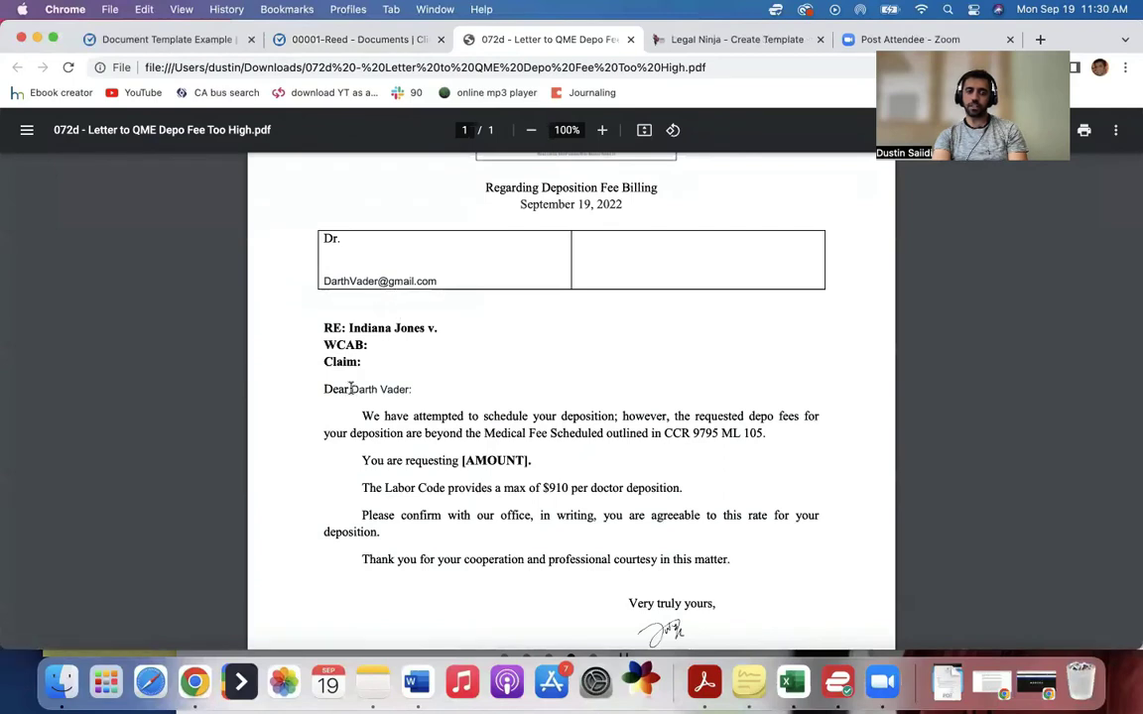
left_click_drag(352, 389, 405, 389)
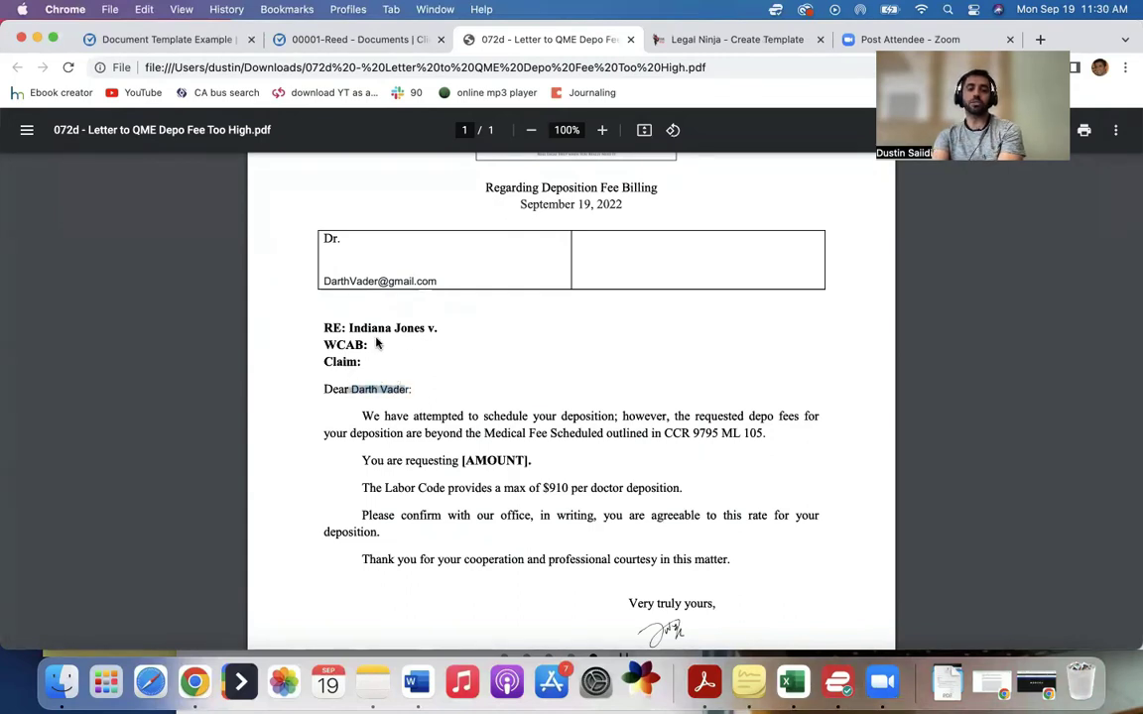
scroll(518, 352, "down", 2)
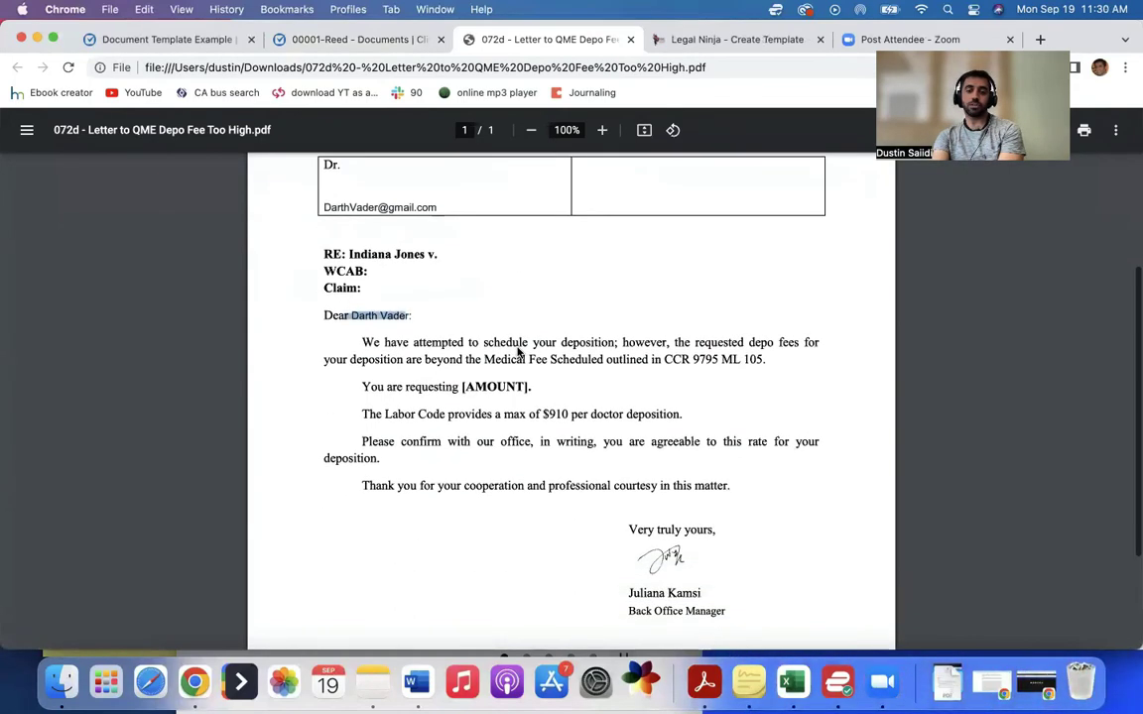
scroll(518, 352, "up", 5)
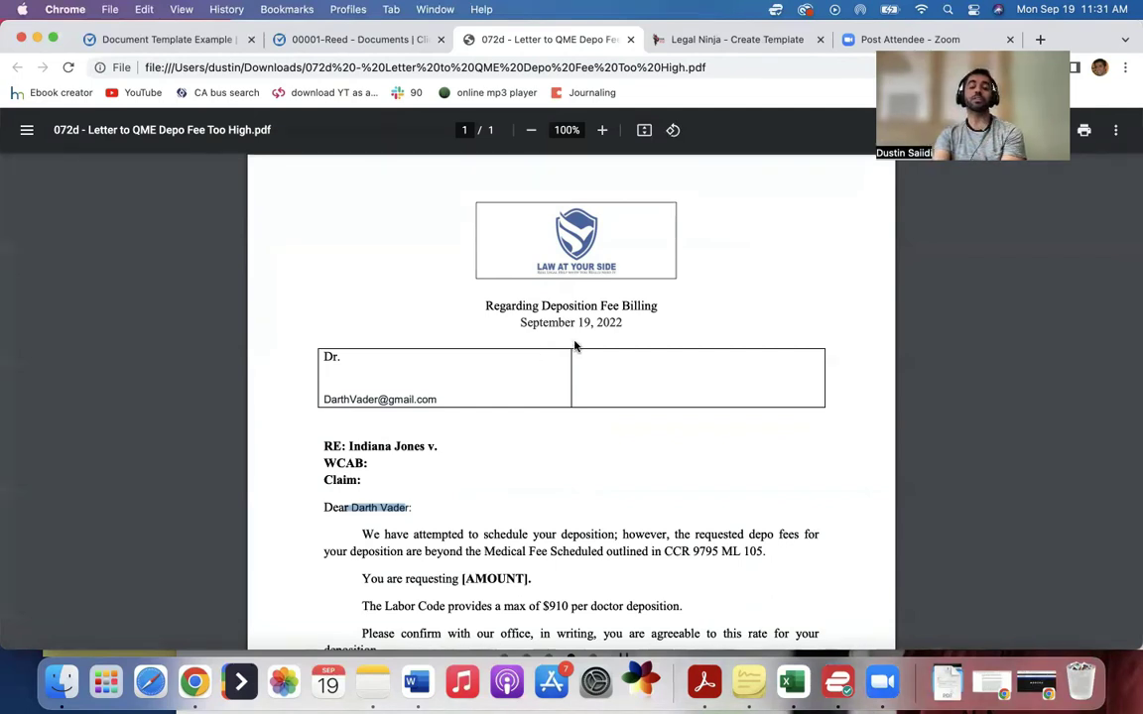
Switch to the Legal Ninja template form, enable adding information to Clio Custom fields, and view the listed custom fields.
left_click(780, 45)
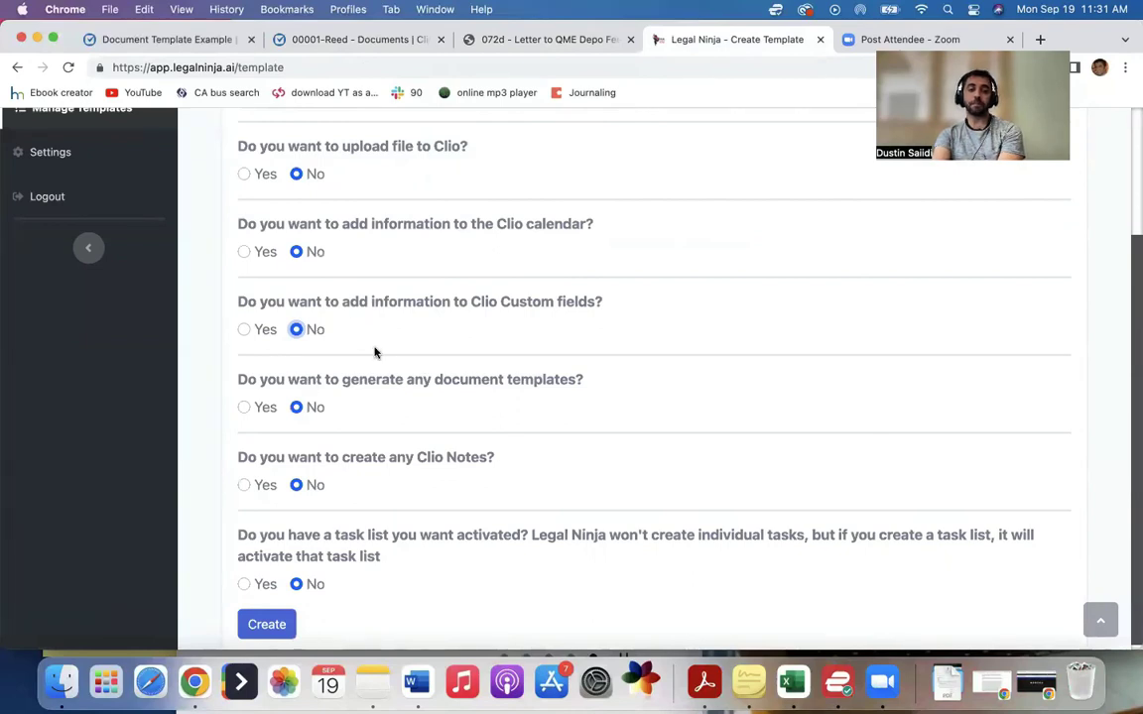
left_click(243, 330)
scroll(401, 401, "down", 2)
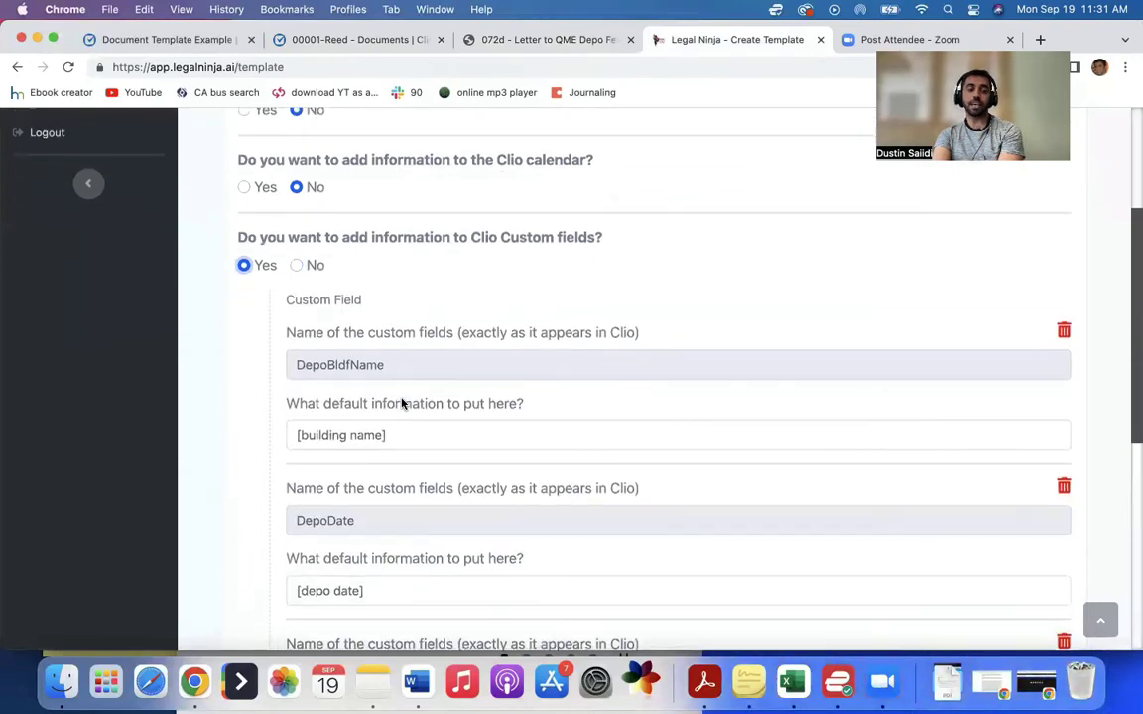
Enable generating document templates and select "NOTICE OF CHANGE OF ADDRESS.docx" as a template to generate.
scroll(350, 426, "down", 5)
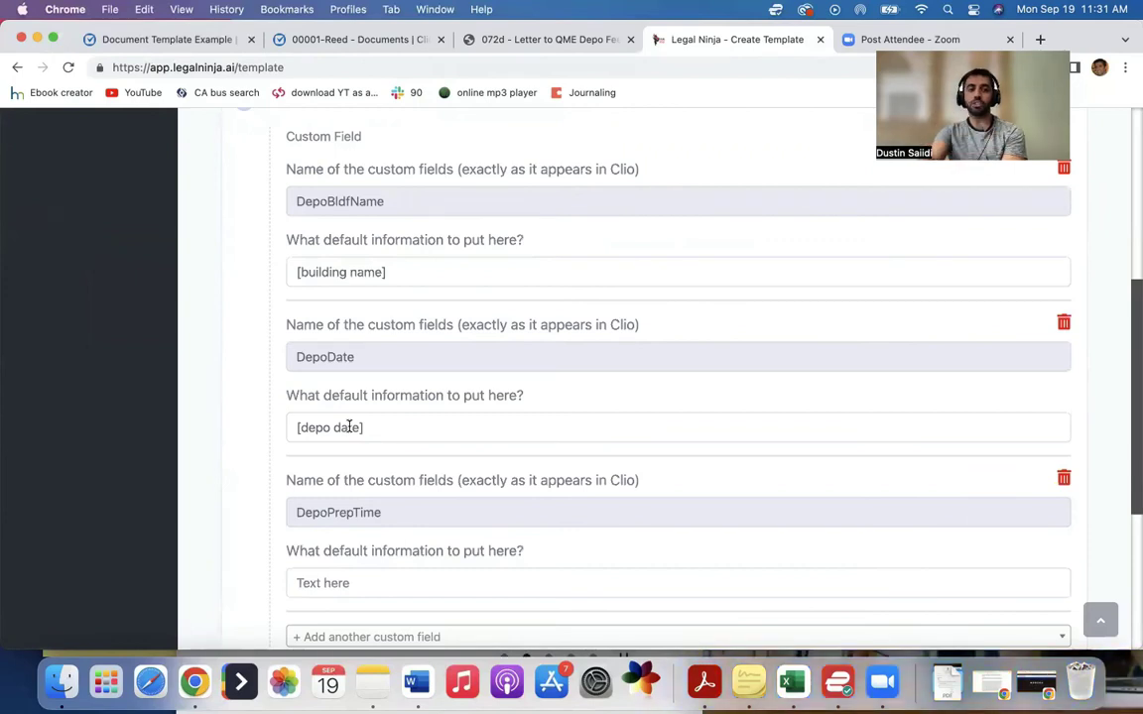
scroll(421, 426, "down", 9)
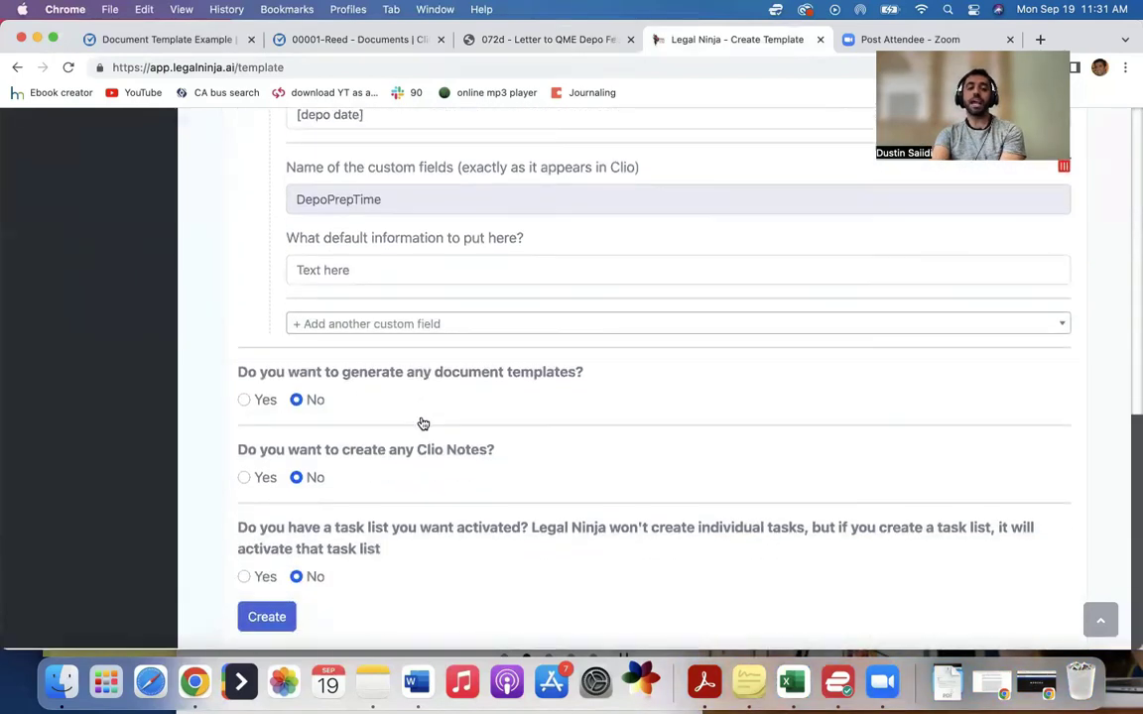
left_click(243, 402)
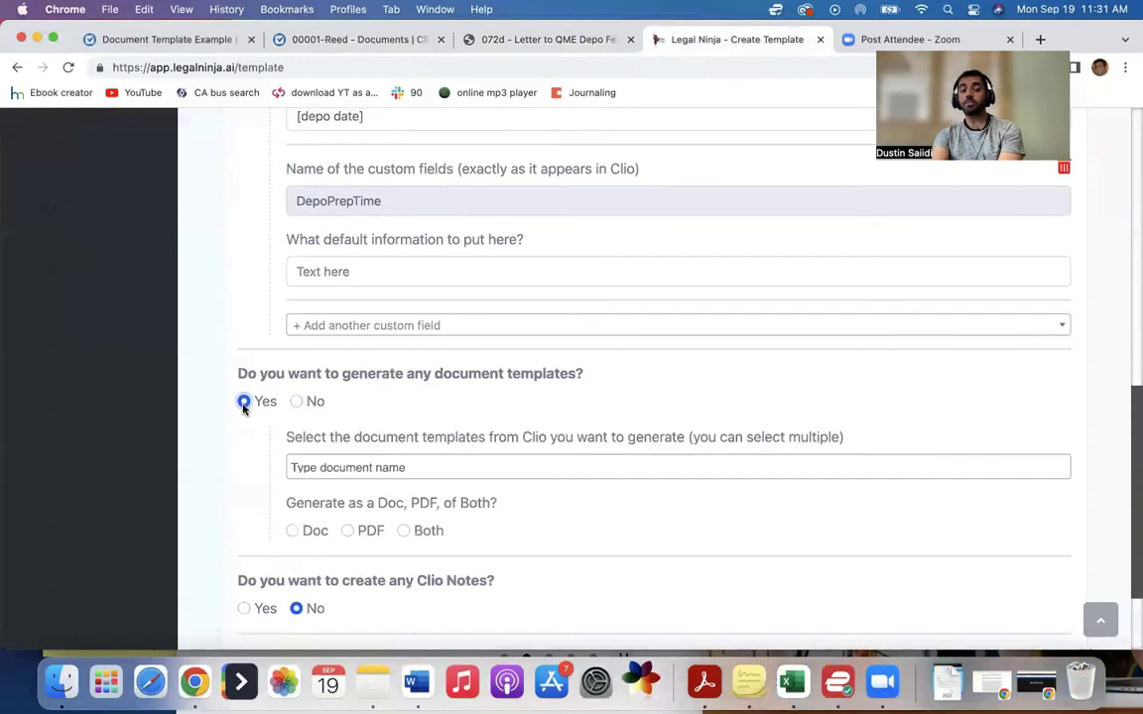
scroll(437, 417, "down", 1)
left_click(413, 429)
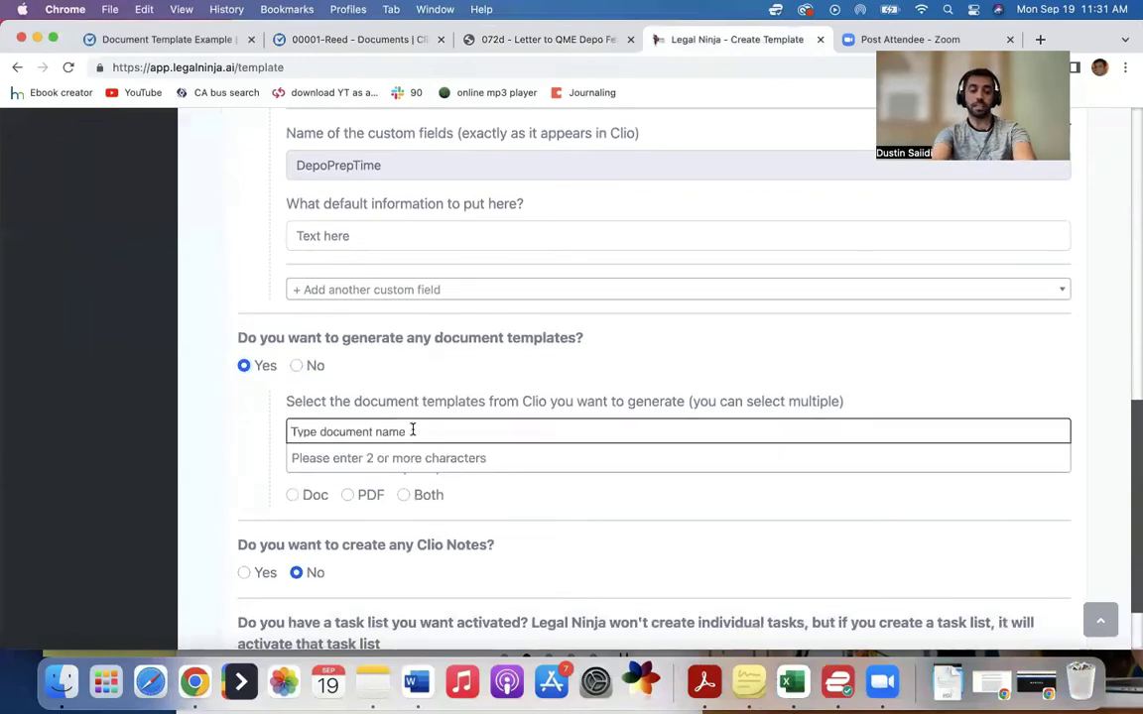
type("dep")
key("super+a")
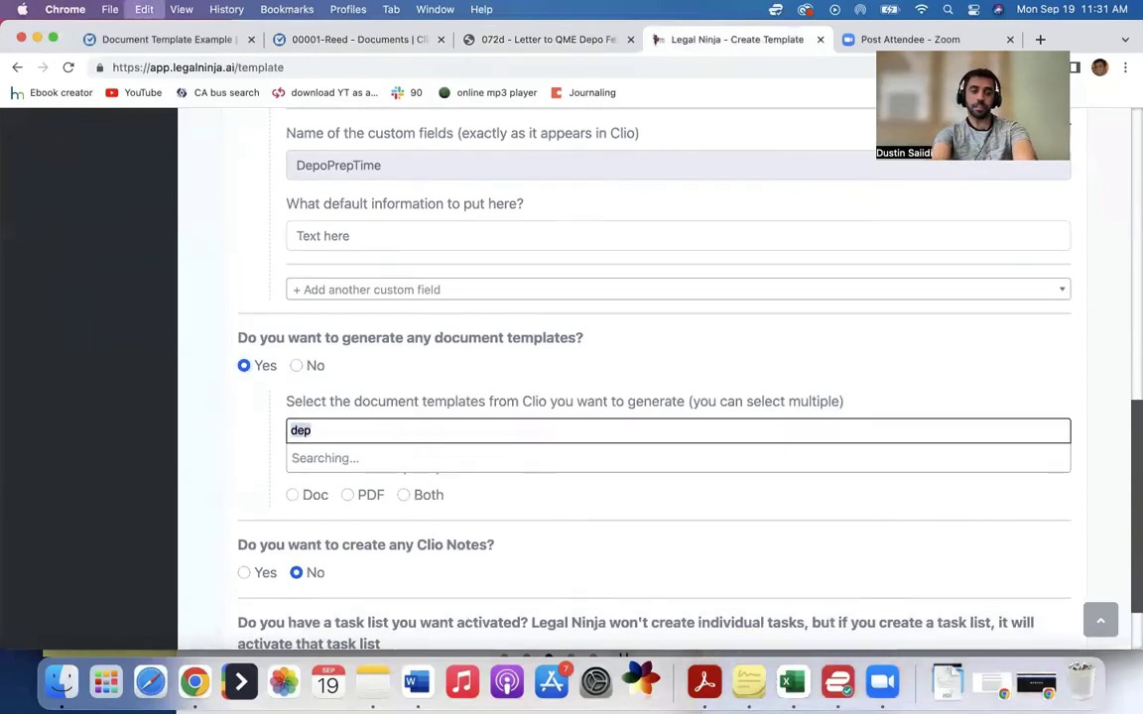
type("not")
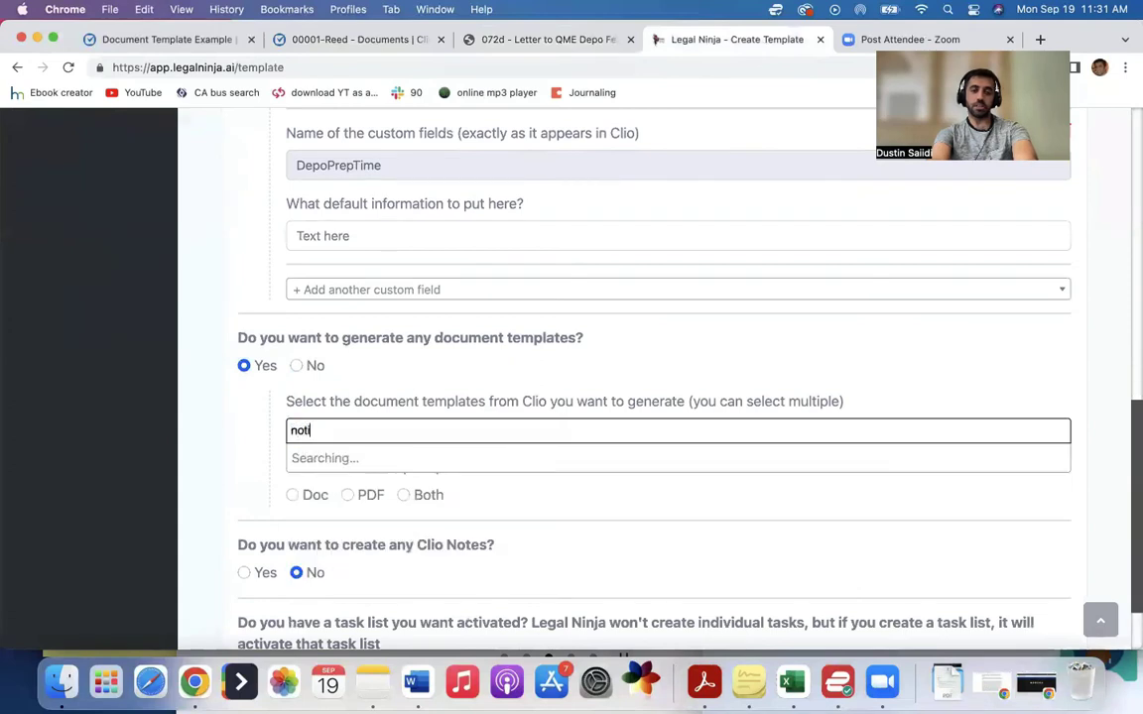
type("i")
left_click(409, 457)
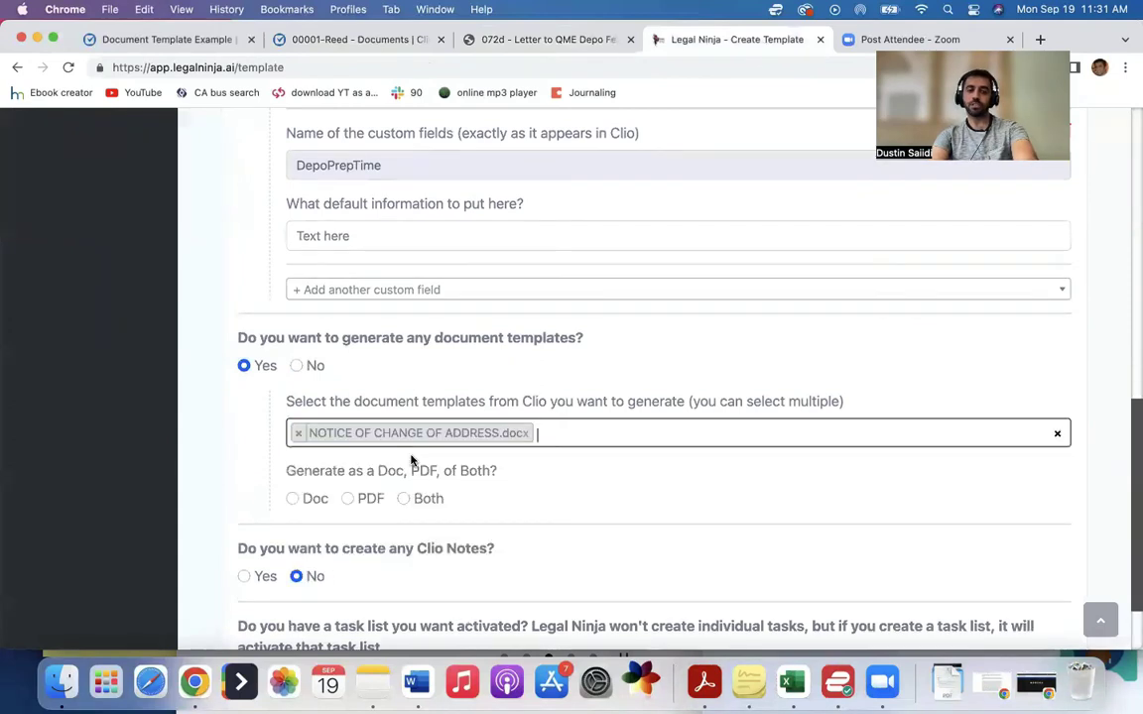
Add "100 NOTICE OF Amended App.docx" to the document templates to generate and set the output format to PDF.
type("noti")
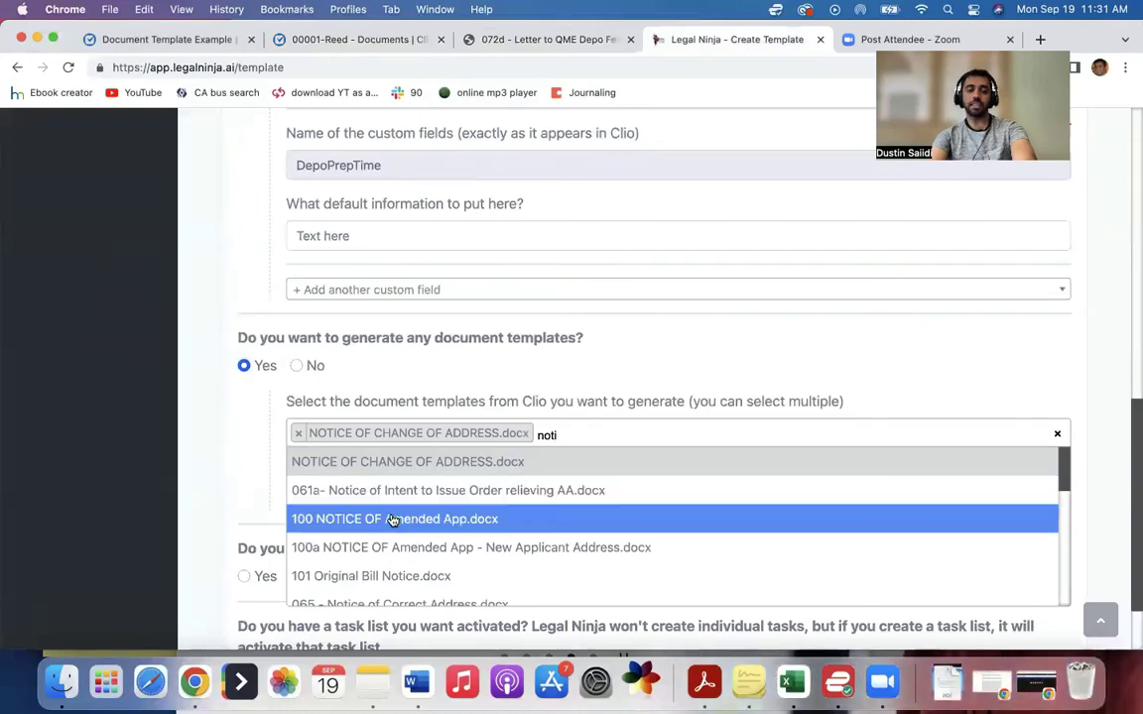
left_click(395, 518)
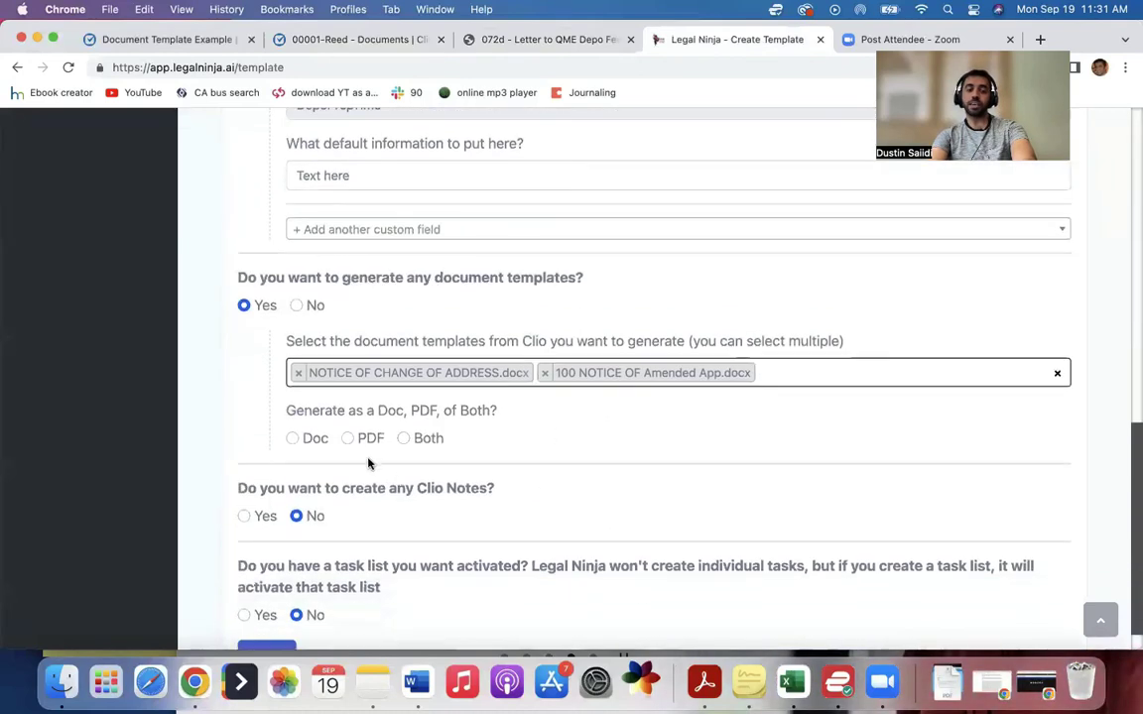
left_click(347, 440)
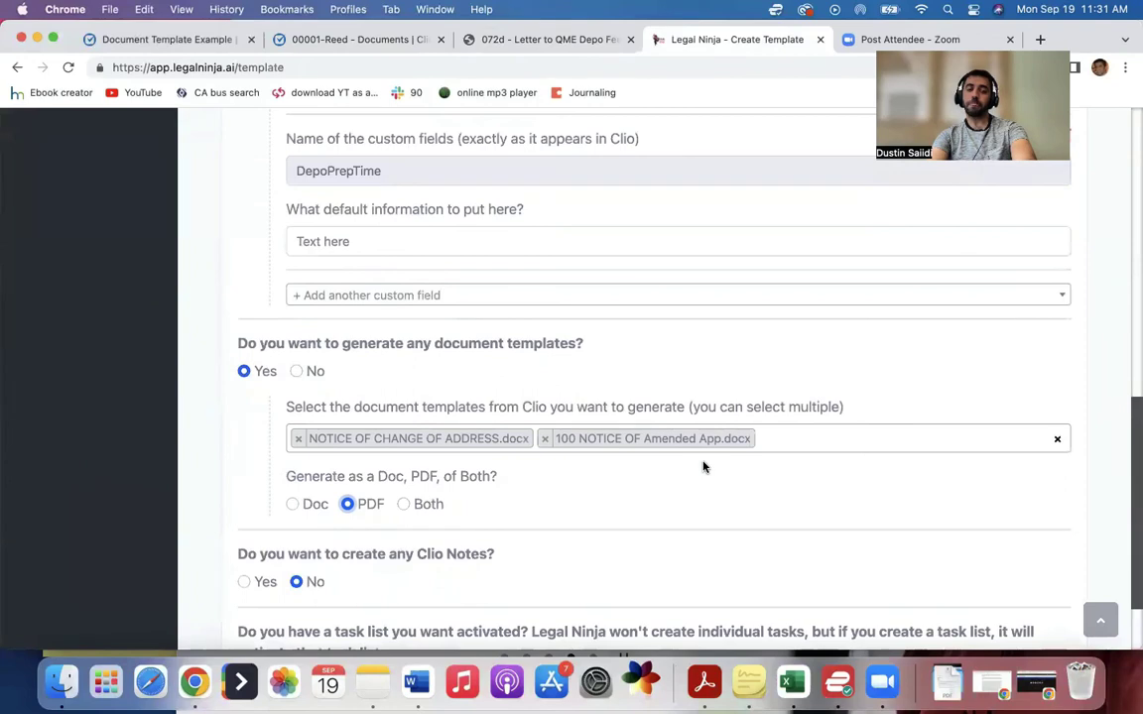
Review the custom field names and default information together with the selected document templates and their output format.
scroll(704, 466, "up", 1)
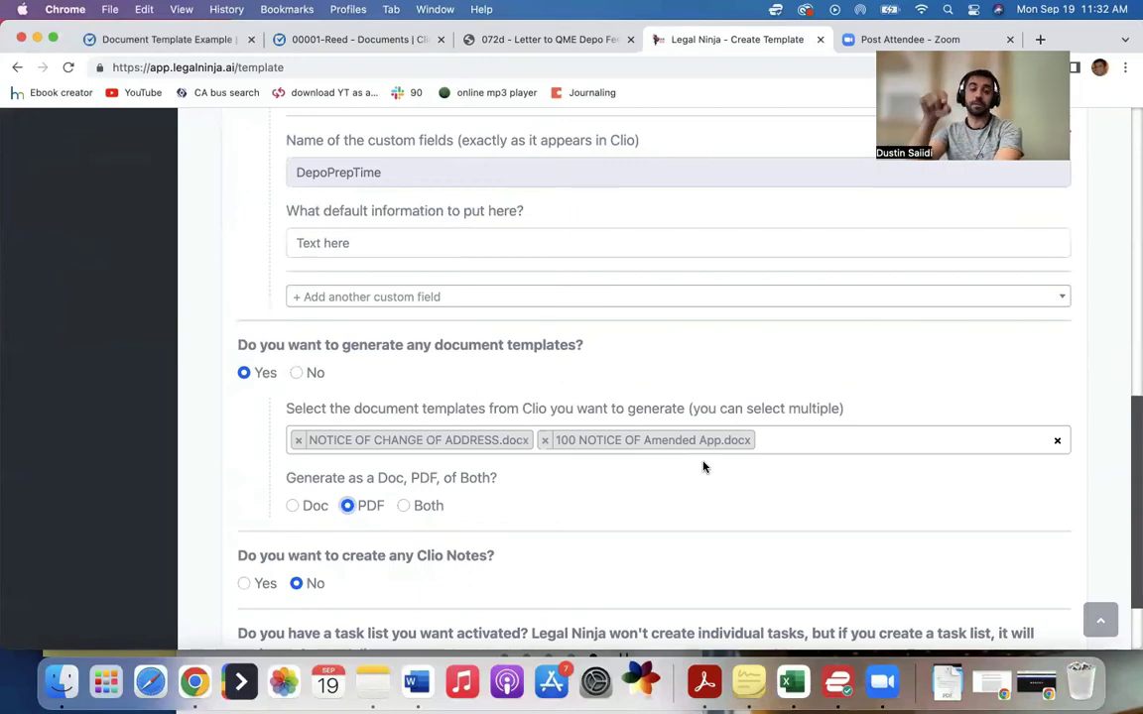
scroll(704, 466, "up", 6)
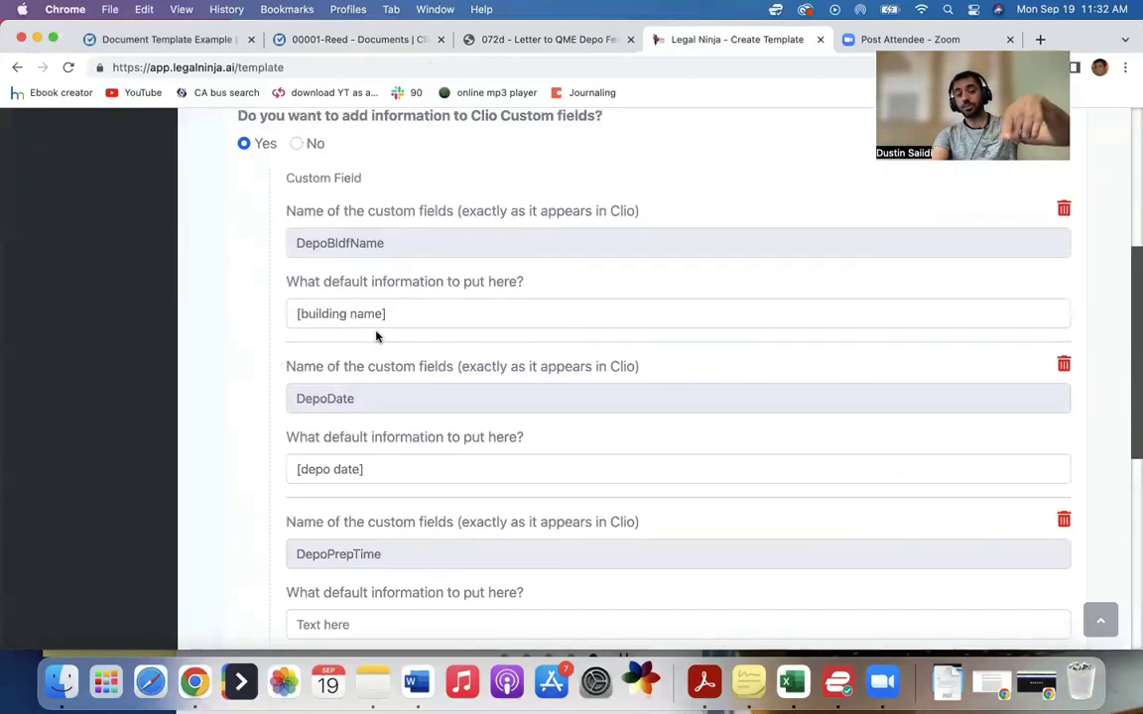
scroll(487, 383, "down", 5)
scroll(458, 452, "down", 3)
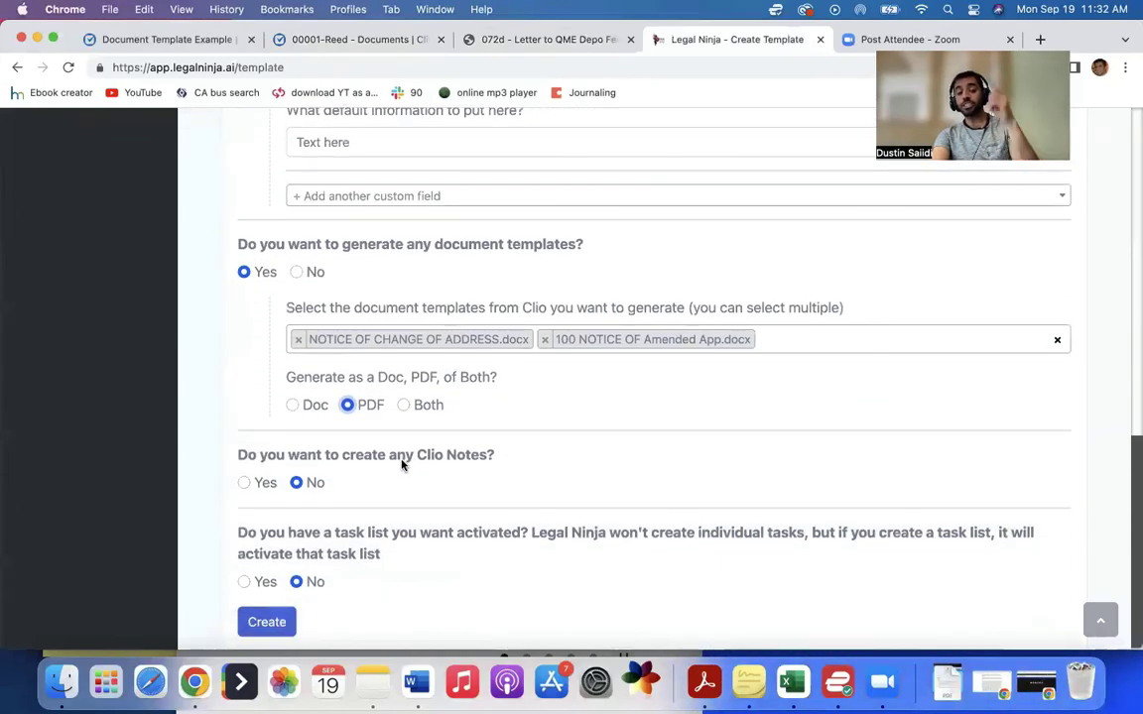
scroll(402, 465, "up", 15)
scroll(403, 465, "down", 10)
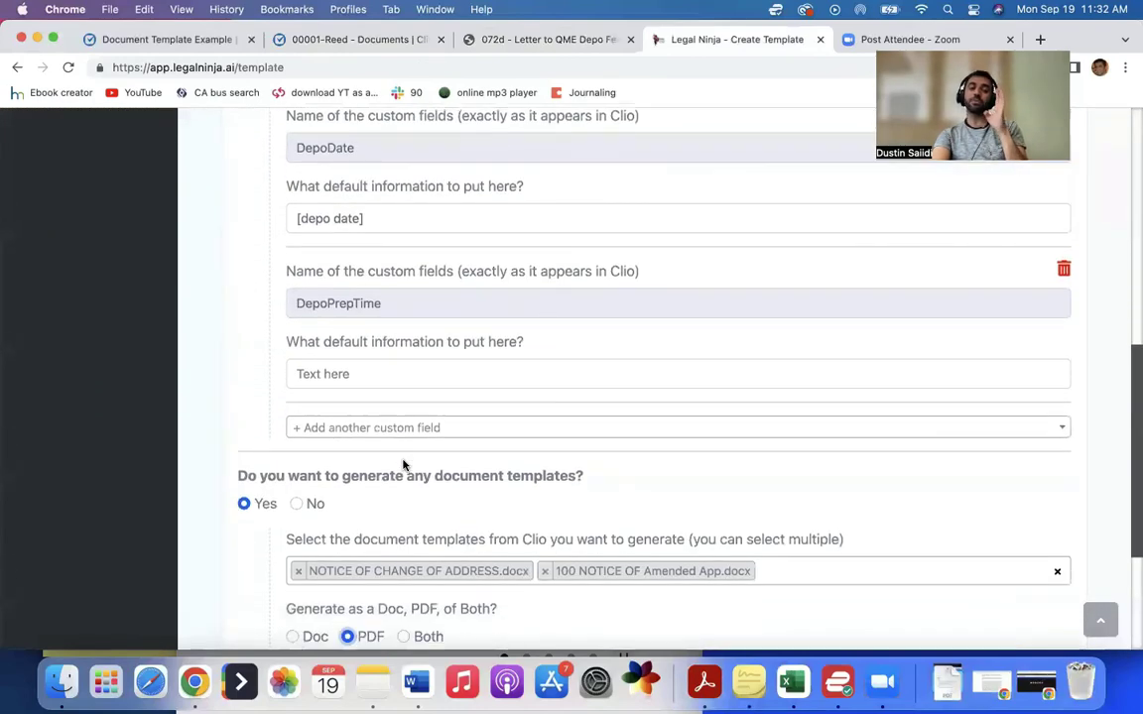
scroll(403, 464, "down", 3)
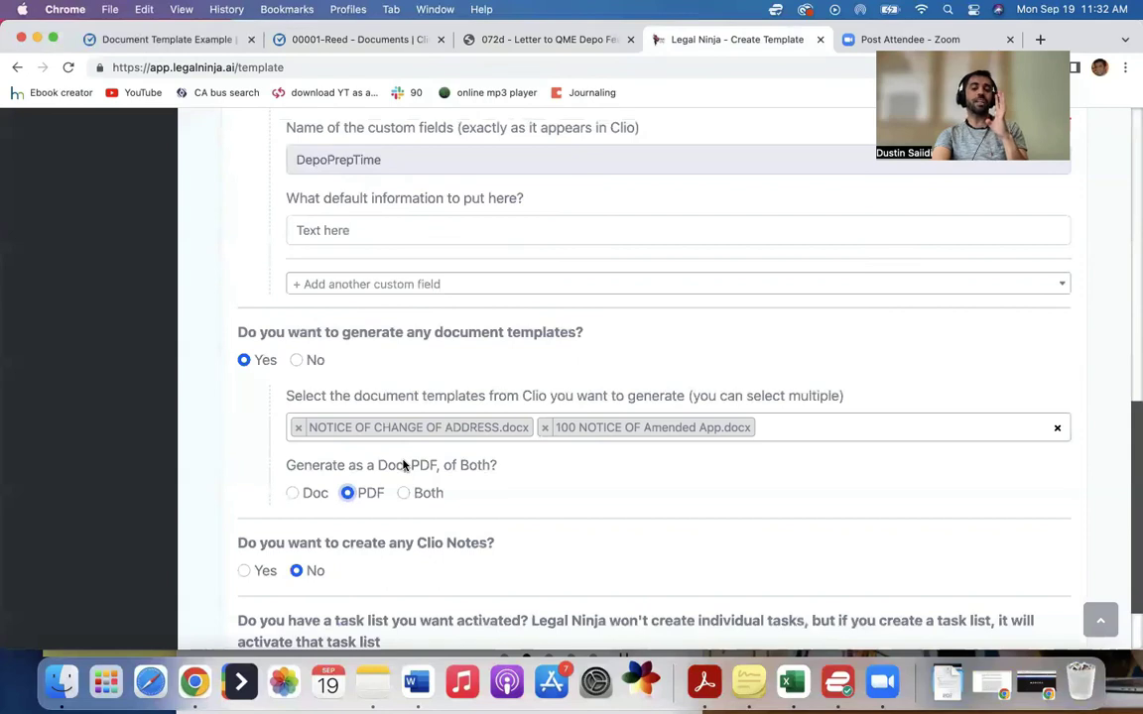
scroll(415, 453, "down", 2)
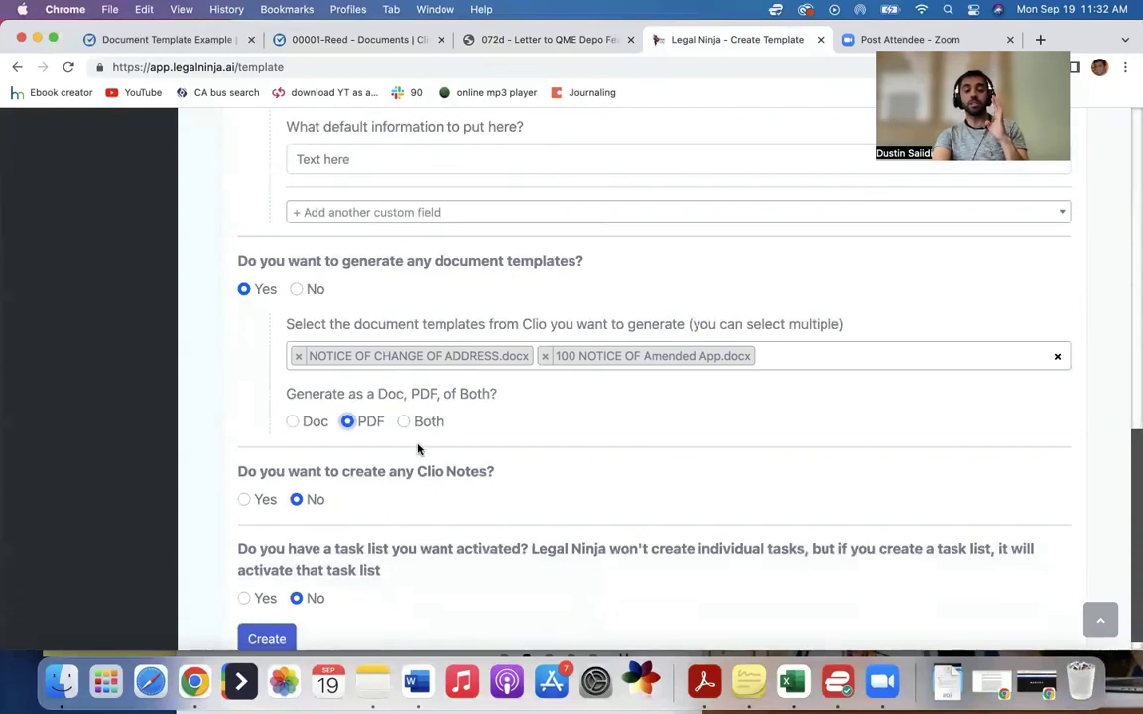